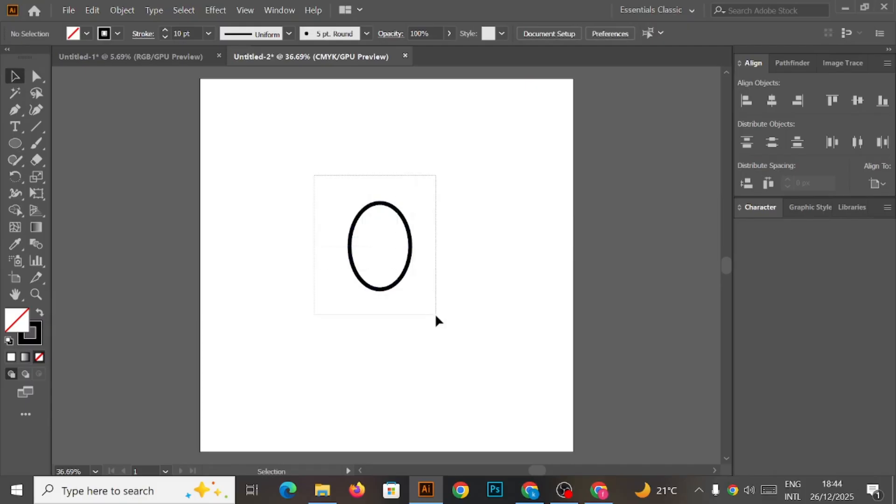
Delete the ellipse's bottom anchor point so only an open arch remains.
left_click(37, 76)
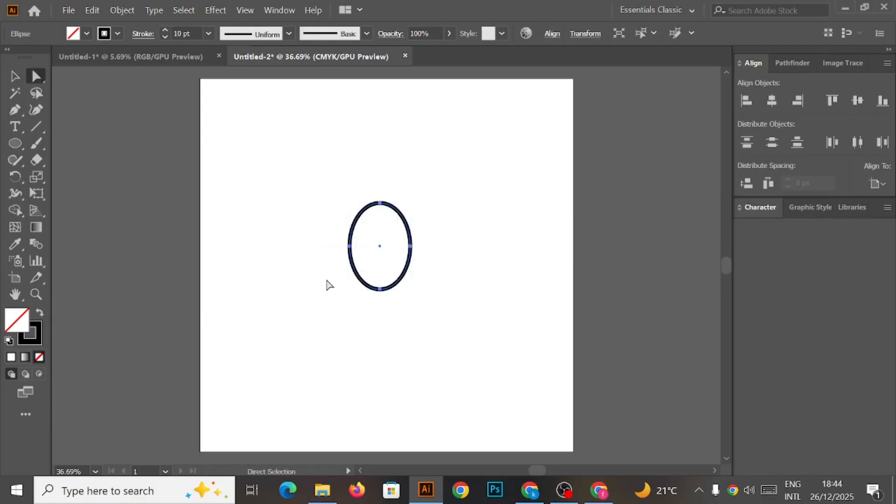
left_click(380, 290)
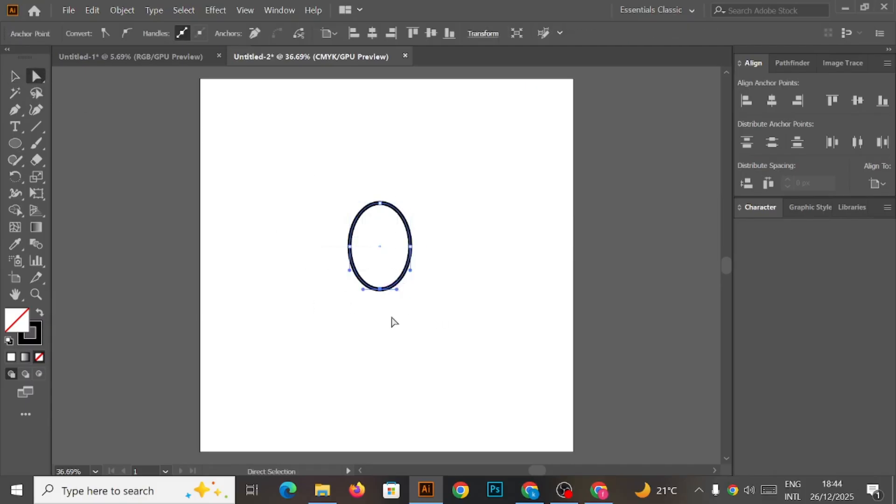
key("Delete")
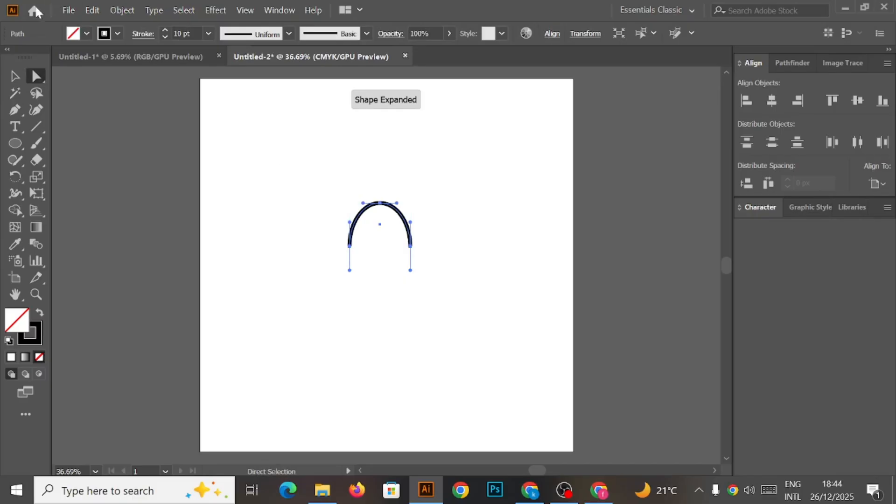
Select the arch, copy it and paste the copy in front.
left_click(13, 77)
left_click_drag(322, 183, 424, 276)
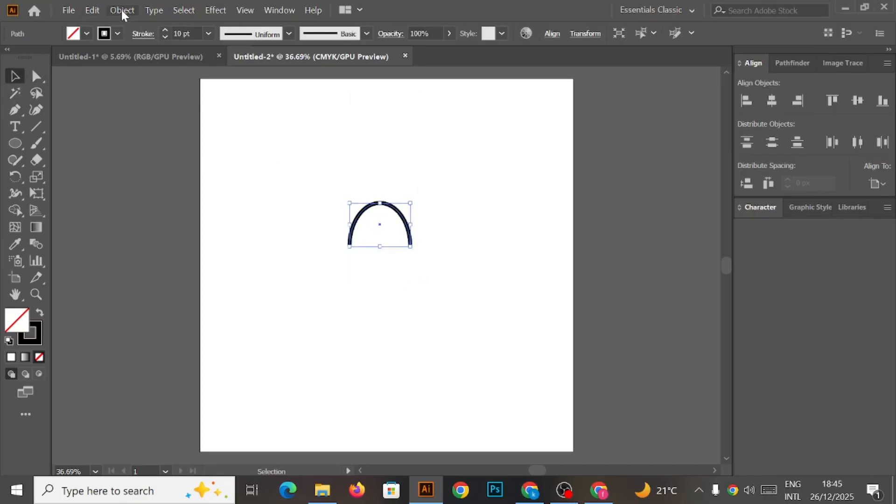
left_click(94, 9)
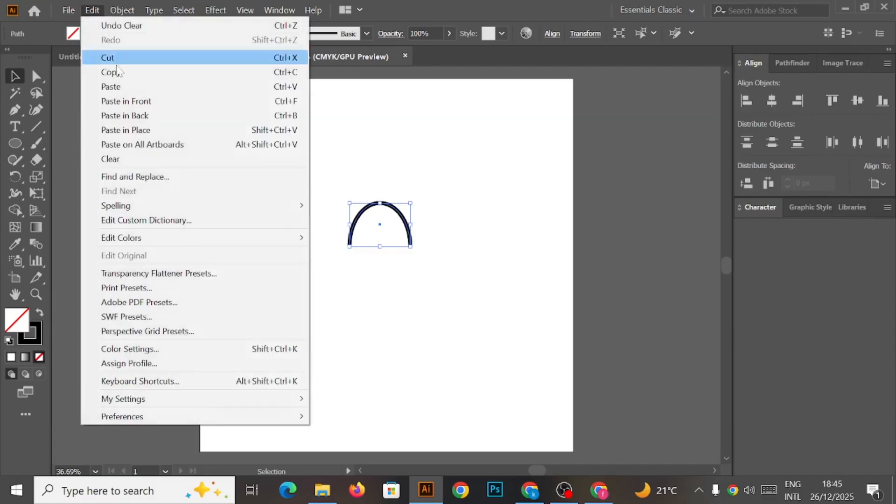
left_click(119, 74)
left_click(92, 10)
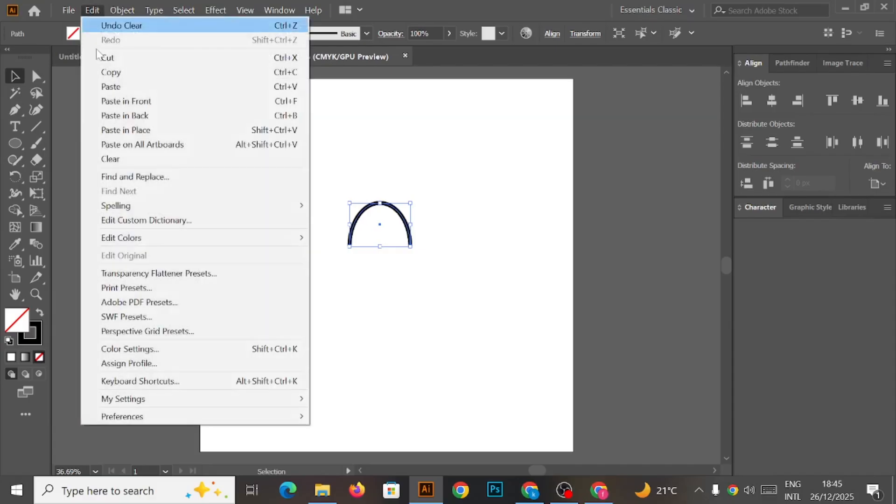
left_click(126, 101)
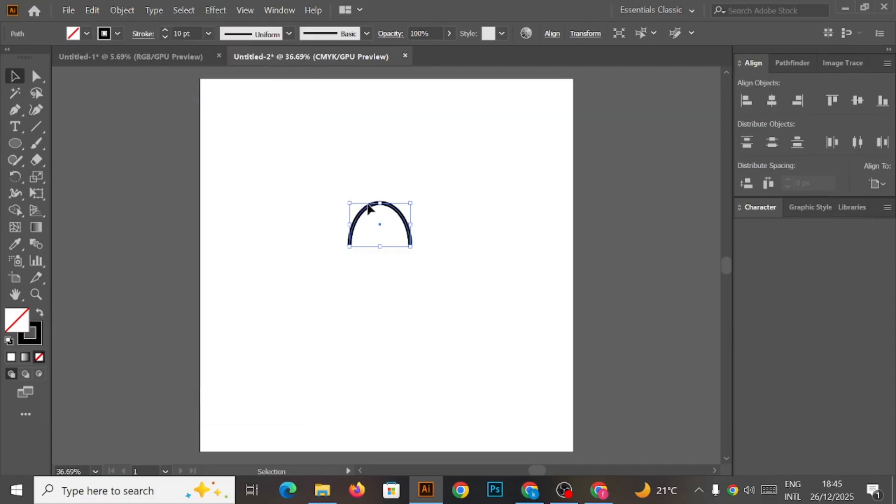
Move the pasted arch down inside the original and group both arches together.
left_click_drag(379, 204, 379, 218)
left_click_drag(323, 179, 421, 262)
key("a")
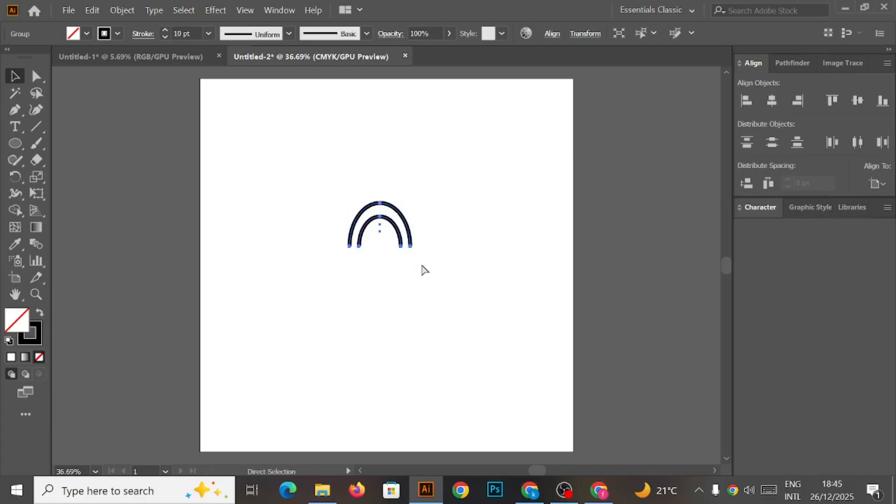
key("v")
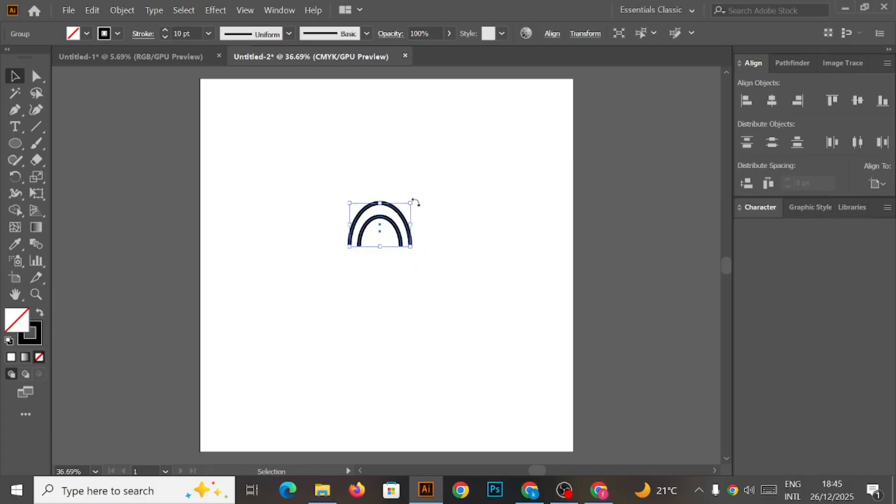
Rotate the grouped arches 90° so they open to the left, and reselect the group.
left_click_drag(414, 201, 430, 271)
left_click(441, 262)
left_click_drag(324, 176, 384, 256)
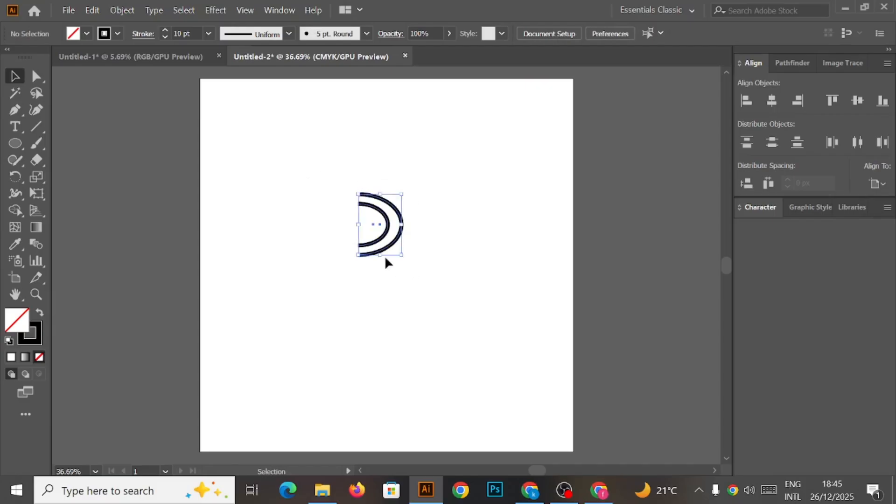
Reflect a vertical copy of the arches and shift it right so both sets overlap.
right_click(388, 217)
mouse_move(456, 367)
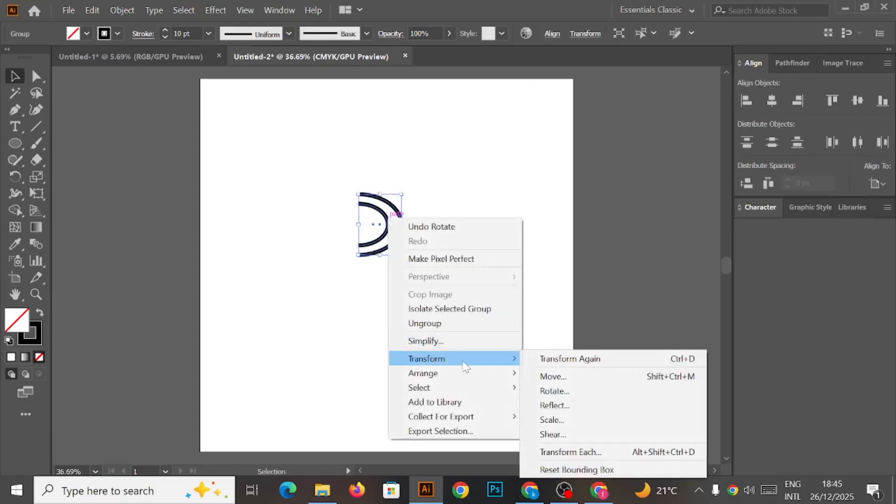
left_click(550, 405)
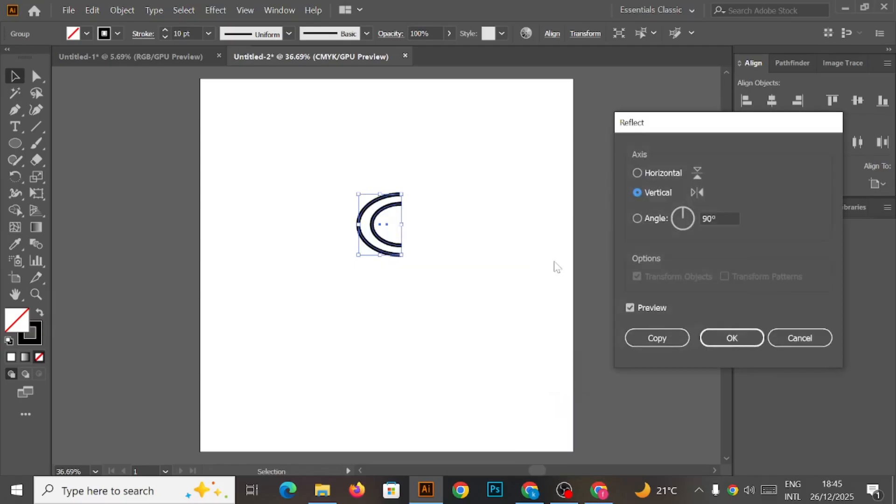
left_click(651, 335)
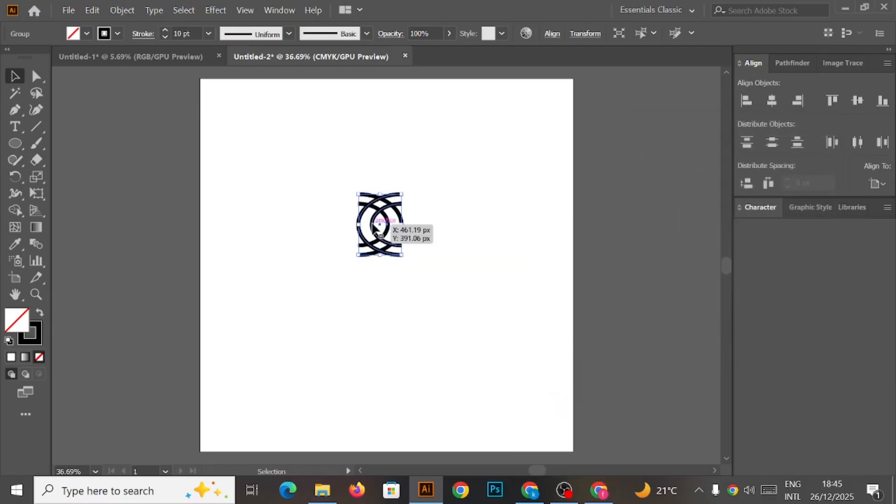
left_click_drag(374, 225, 381, 229)
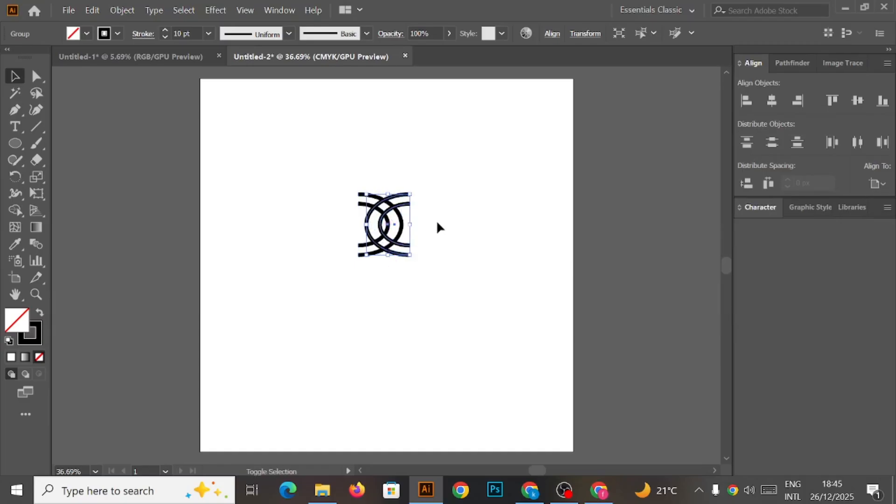
left_click(450, 211)
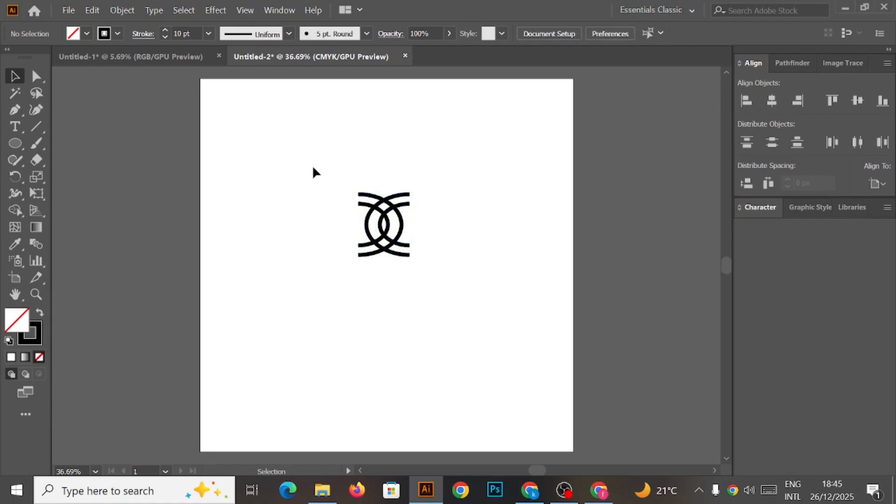
Select all arches and use Shape Builder on the overlapping segments to make them interweave like chain links.
left_click_drag(317, 176, 522, 232)
key("z")
key("space")
left_click_drag(414, 239, 472, 269)
left_click(15, 210)
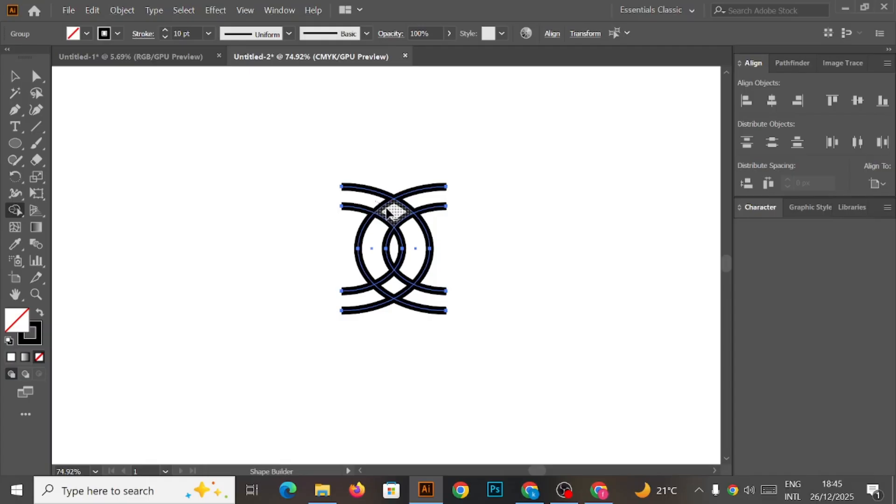
left_click_drag(392, 209, 402, 226)
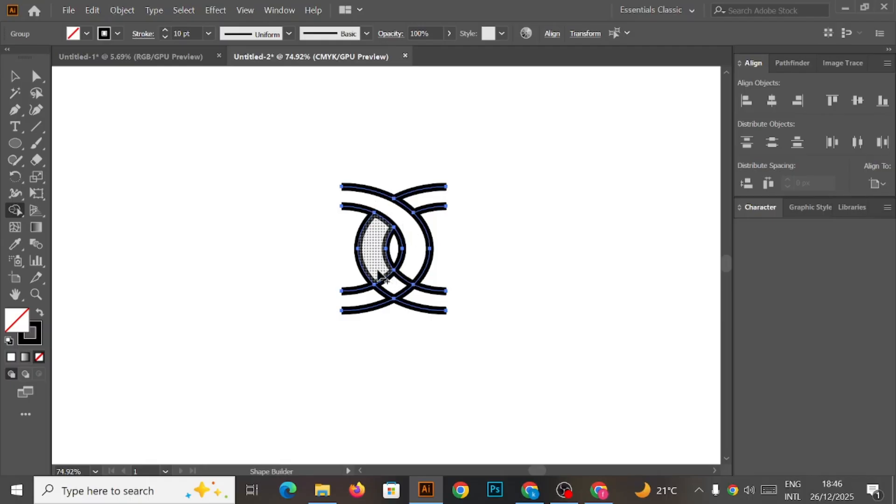
left_click_drag(379, 275, 415, 301)
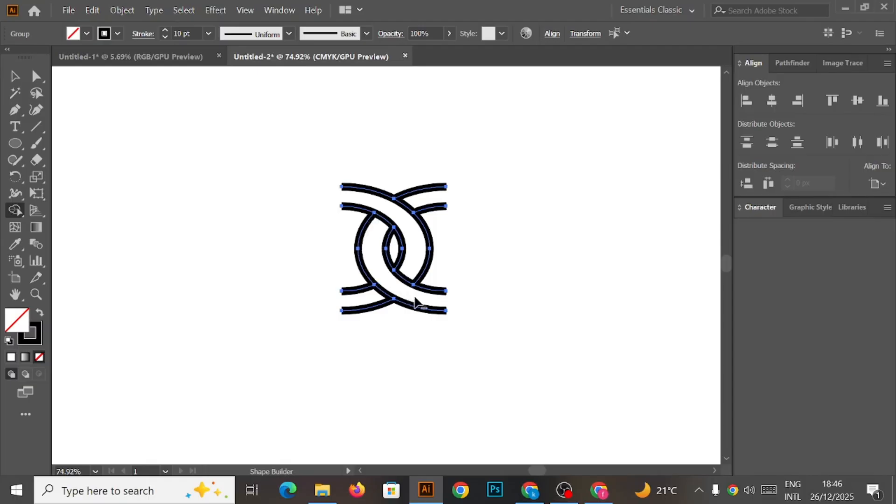
left_click(17, 80)
left_click(329, 149)
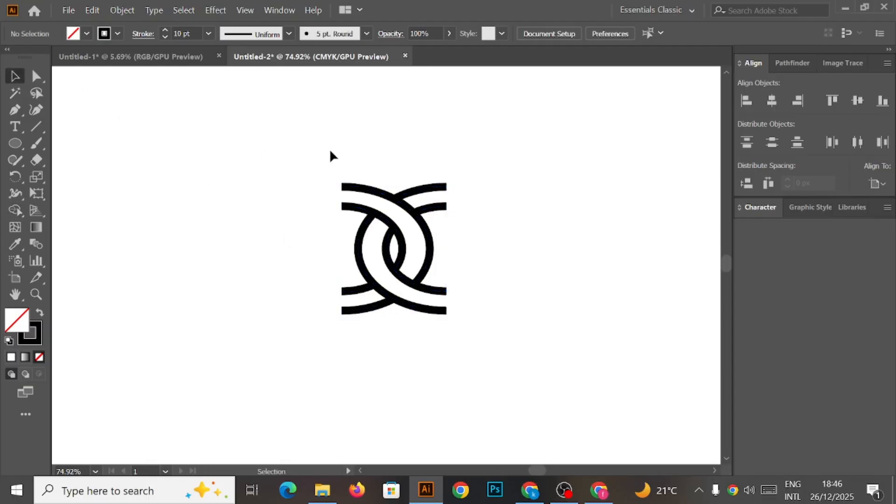
Select the interwoven link and scale it down slightly.
left_click_drag(274, 140, 494, 332)
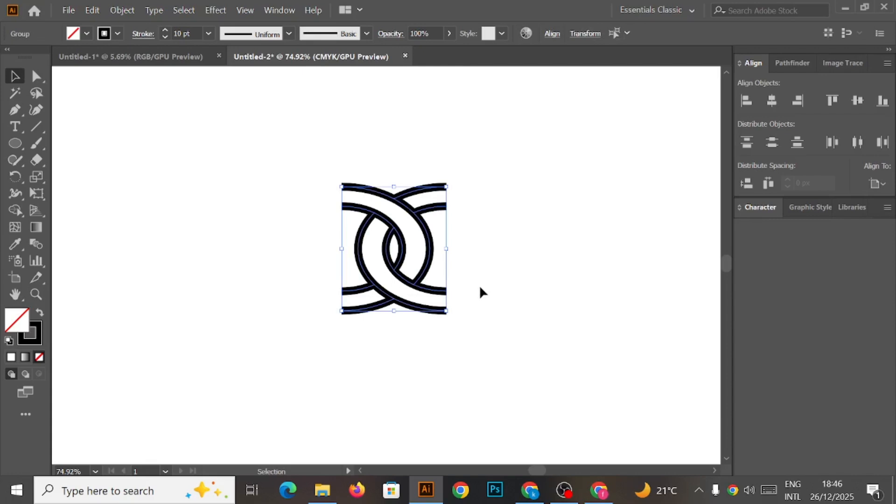
left_click_drag(444, 187, 426, 206)
left_click(512, 218)
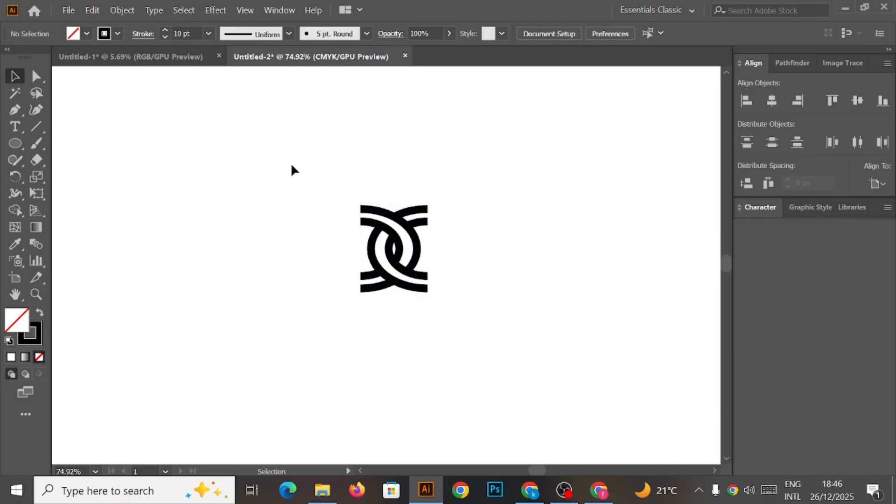
Select the link and create a new Pattern Brush from it via the Brushes panel.
left_click_drag(322, 180, 466, 319)
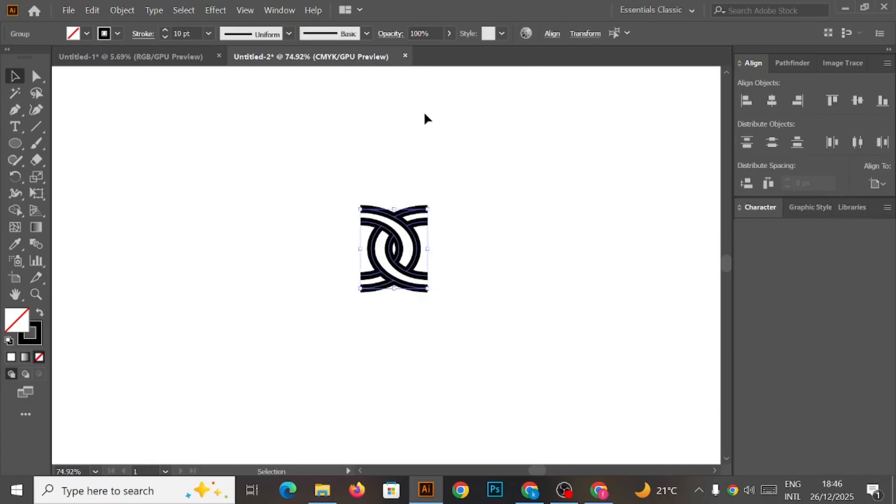
left_click(281, 10)
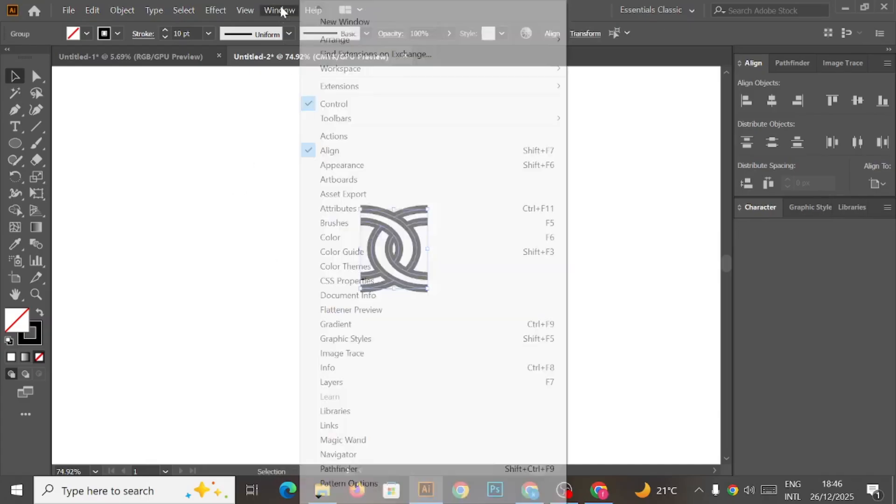
left_click(352, 223)
left_click_drag(566, 112, 613, 98)
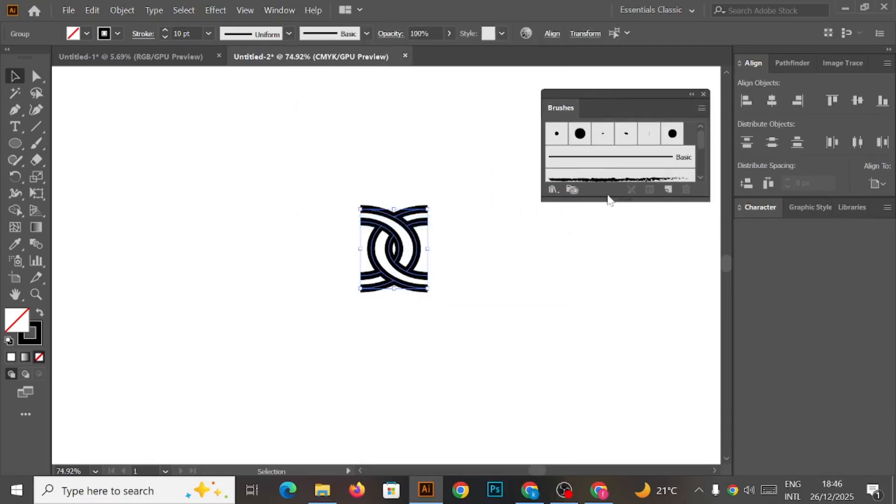
left_click(667, 190)
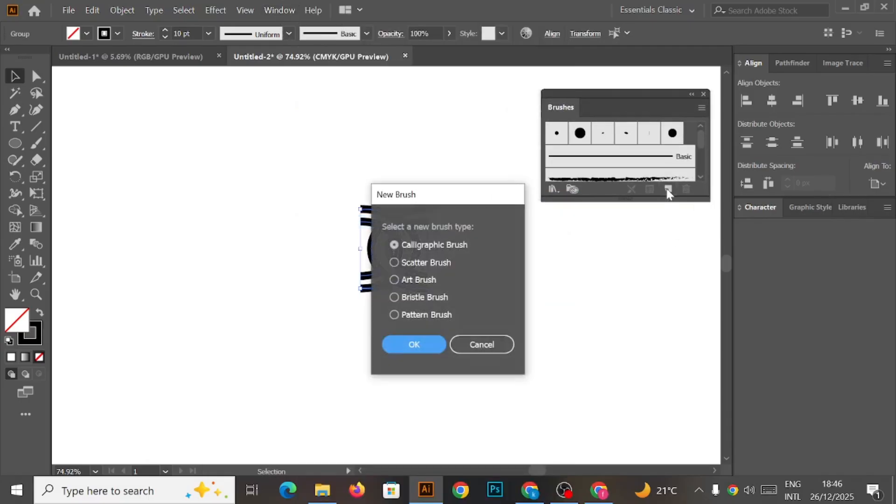
left_click(394, 315)
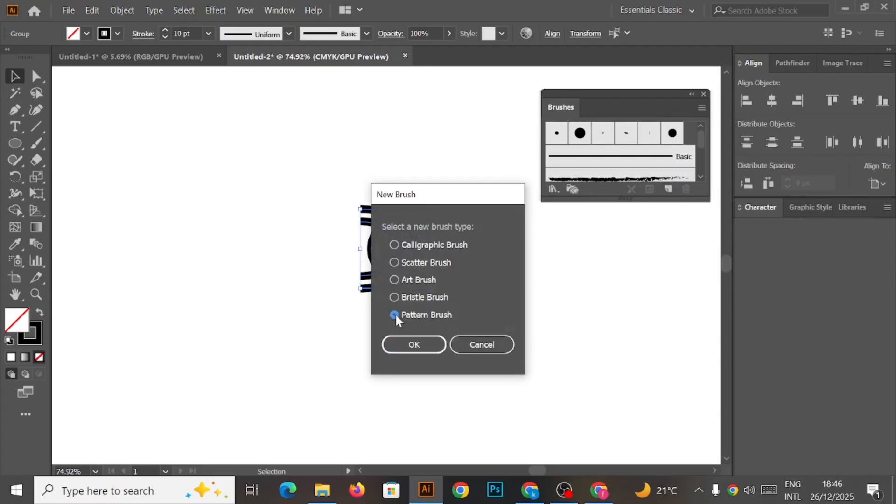
left_click(414, 344)
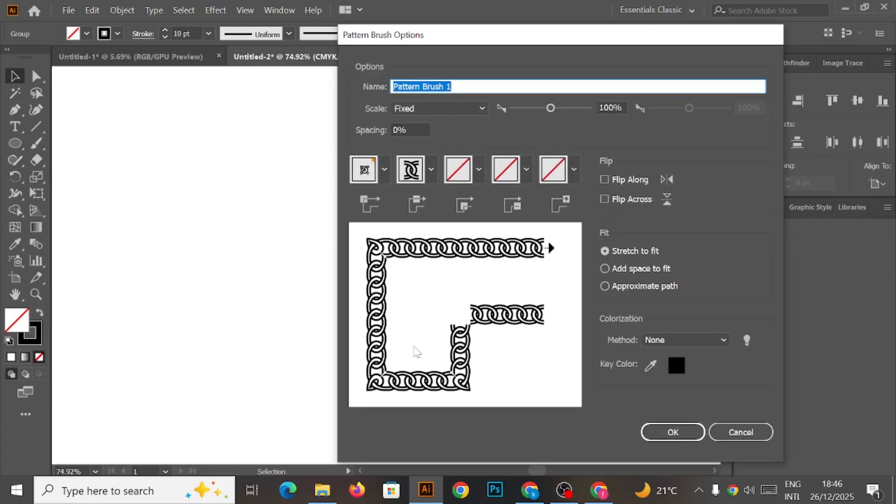
Set the outer corner tile to Auto-Centered and confirm the Pattern Brush options.
left_click(384, 169)
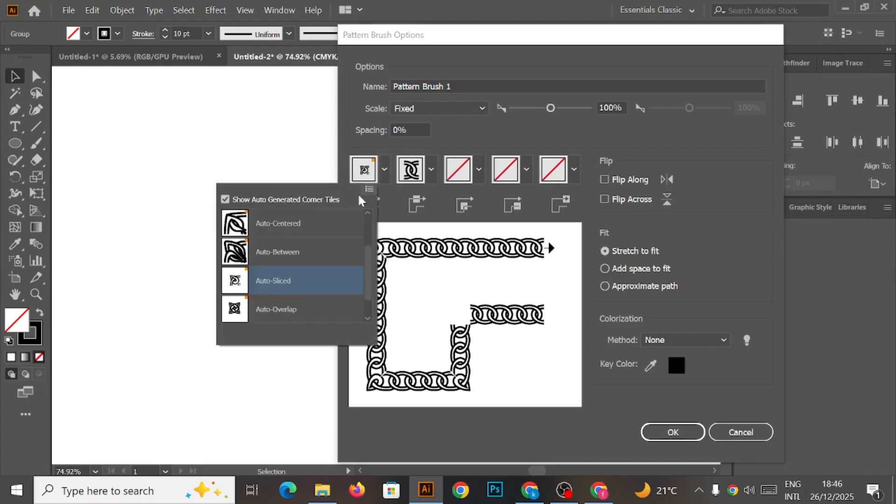
left_click(279, 226)
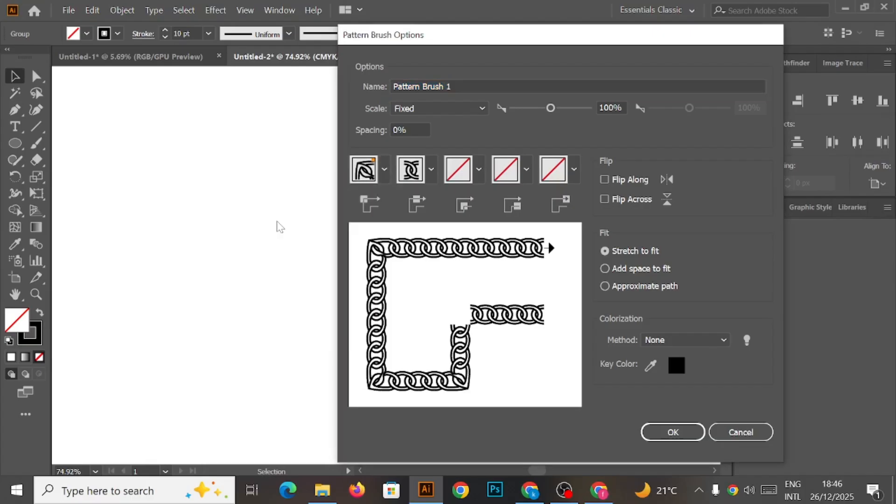
left_click(667, 434)
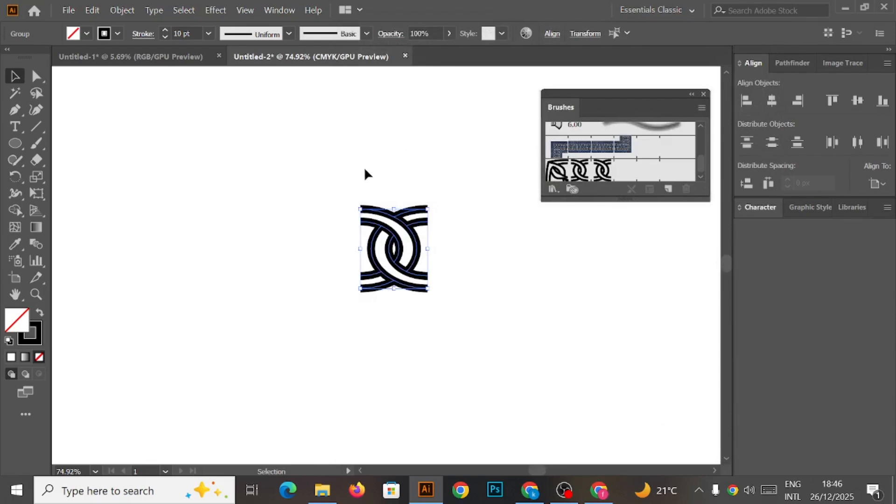
Delete the original link artwork from the artboard.
key("Delete")
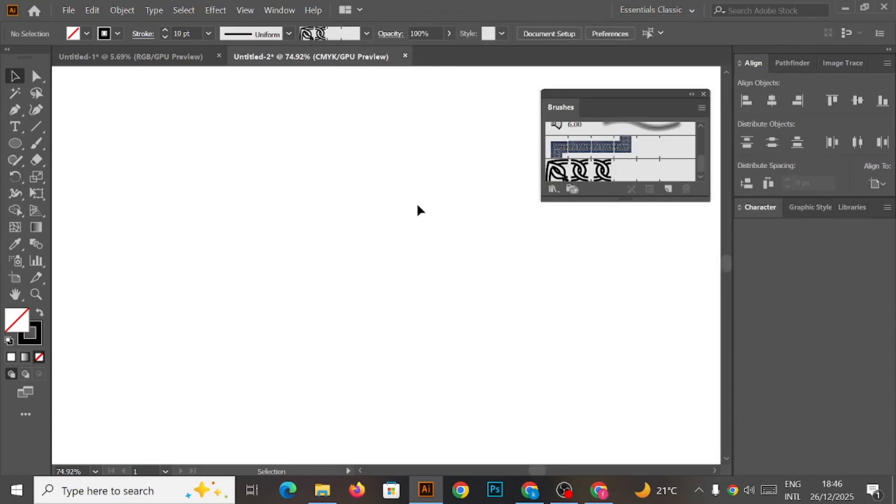
key("z")
left_click_drag(399, 220, 345, 254)
left_click_drag(499, 260, 414, 266)
Draw a large circle in the middle of the artboard and apply the new chain pattern brush to it.
left_click(15, 143)
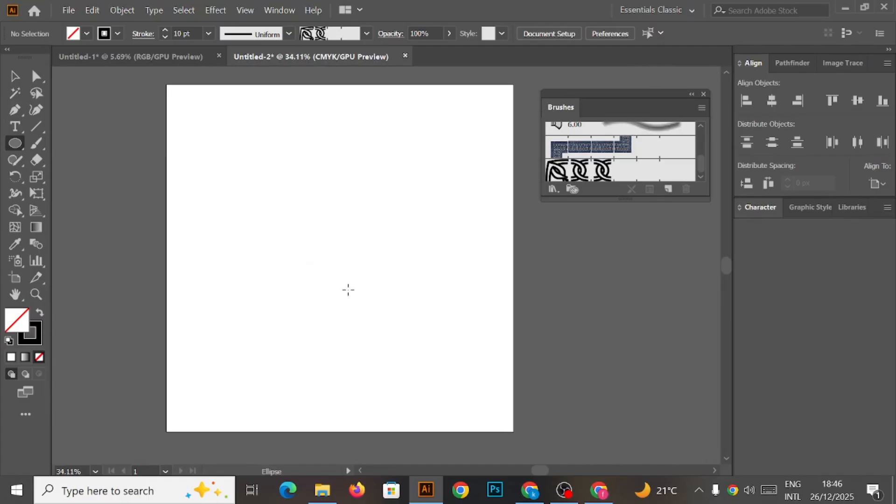
left_click_drag(332, 242, 413, 358)
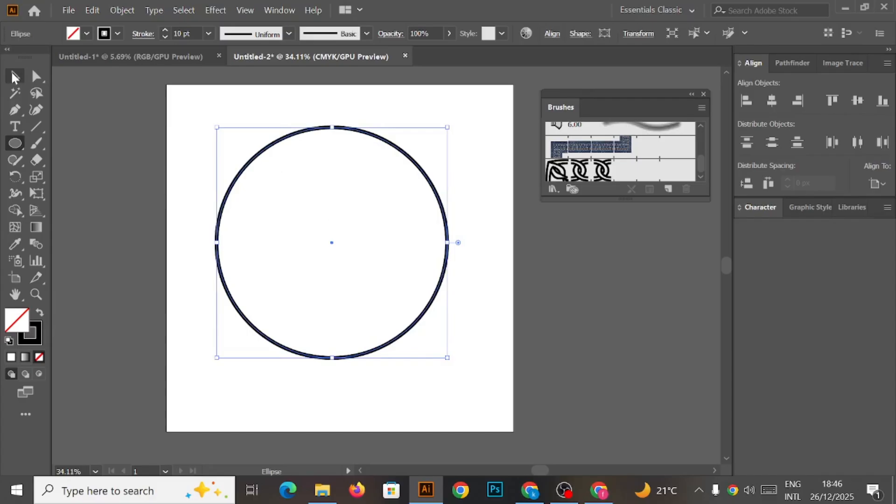
left_click(16, 78)
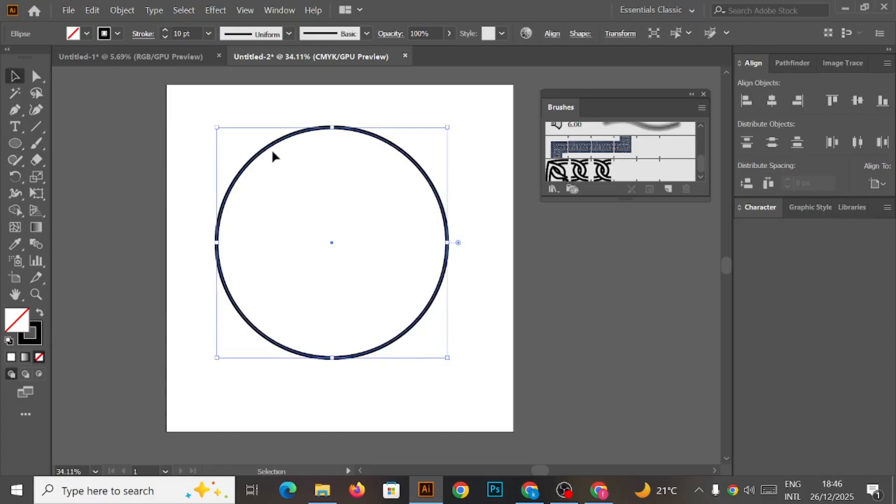
left_click(586, 177)
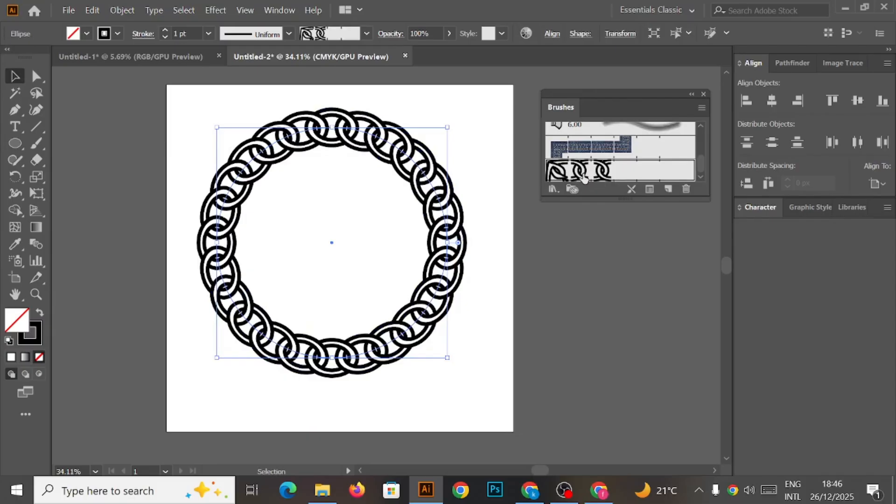
Scale the chain ring down to a much smaller size around the artboard centre.
left_click(529, 82)
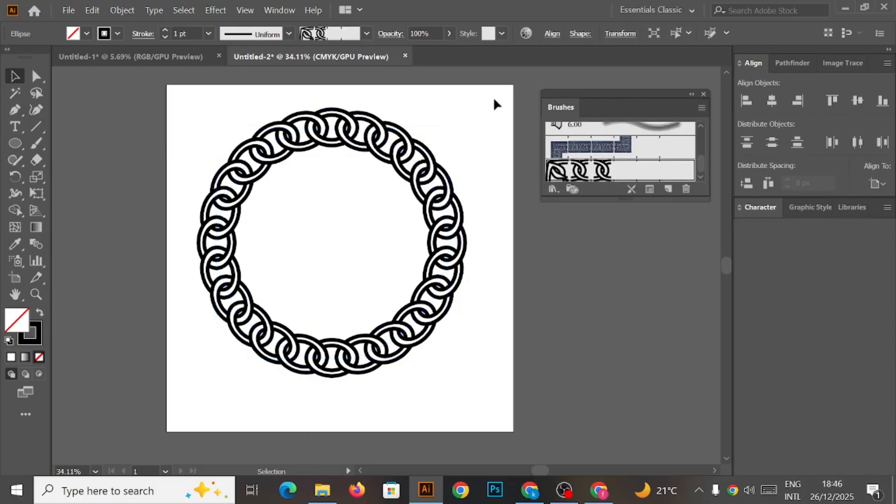
left_click(429, 163)
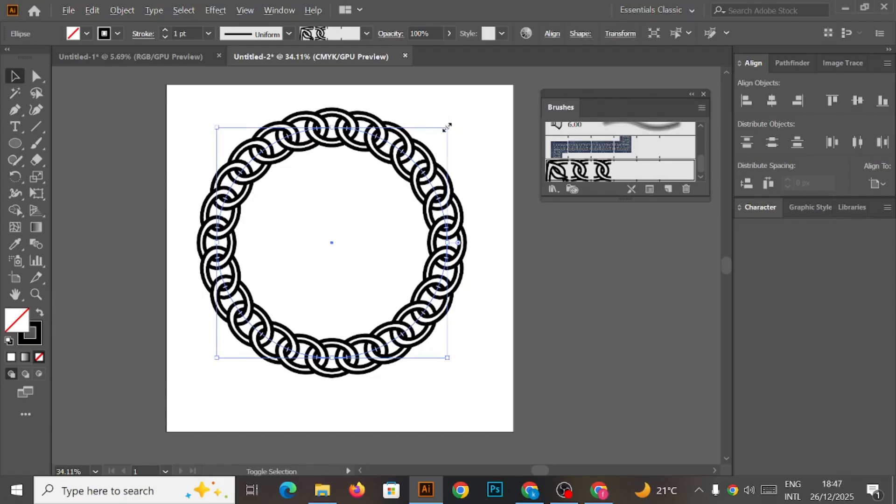
left_click_drag(446, 128, 376, 180)
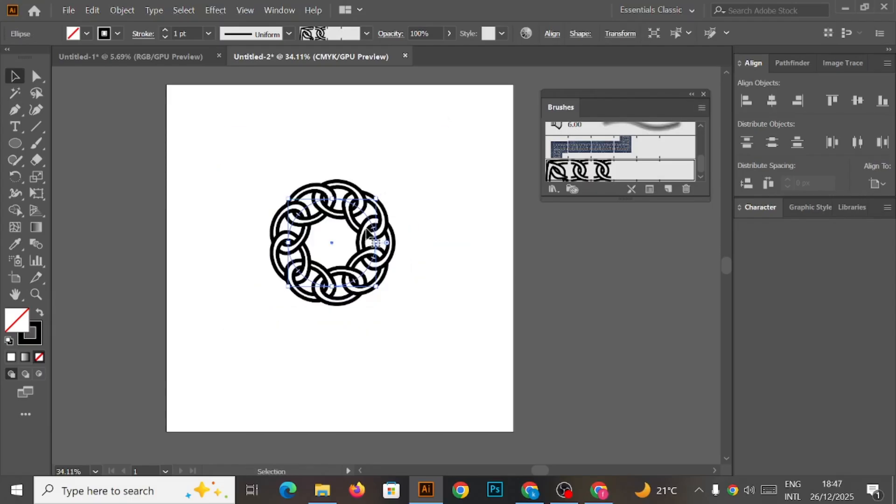
left_click_drag(365, 230, 199, 178)
left_click(396, 206)
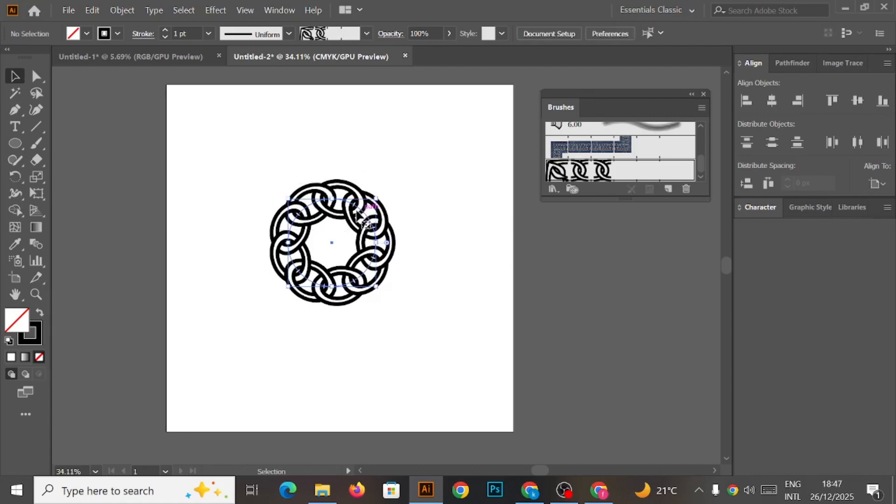
Move the chain ring off the artboard to its upper left and enlarge it slightly.
left_click_drag(364, 214, 130, 103)
left_click_drag(324, 146, 379, 159)
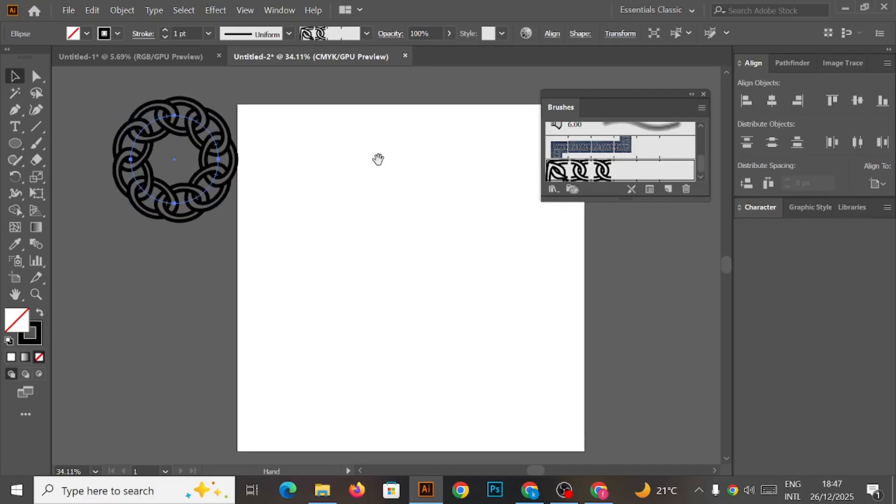
left_click_drag(219, 203, 253, 238)
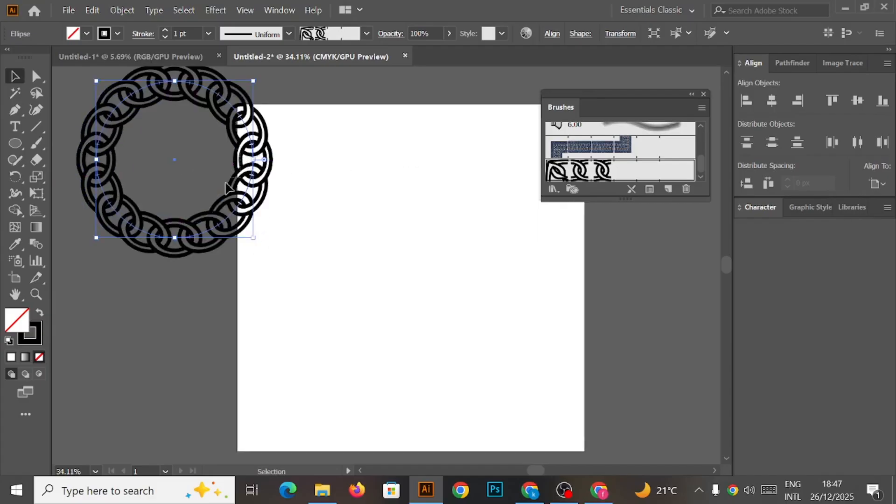
left_click(265, 181)
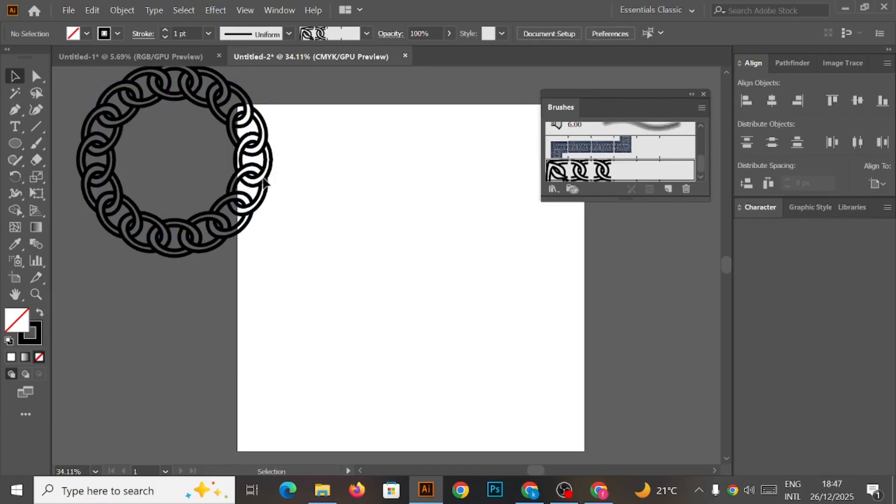
left_click_drag(264, 182, 238, 208)
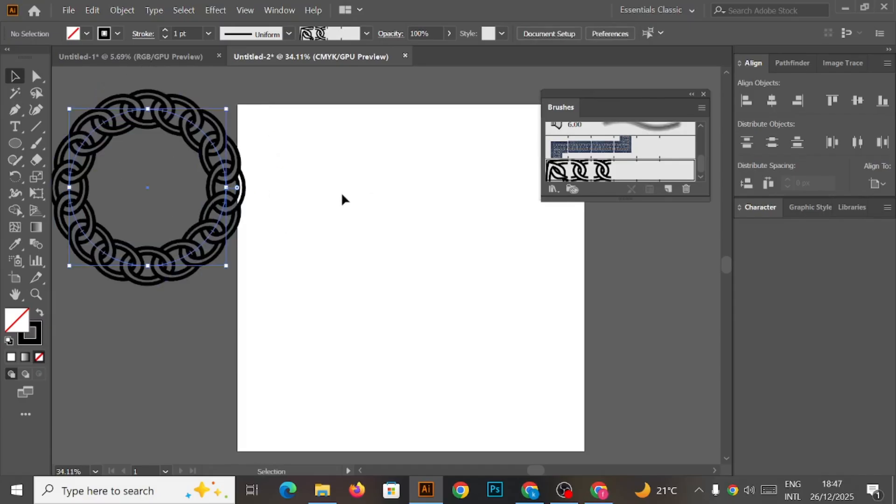
left_click(401, 217)
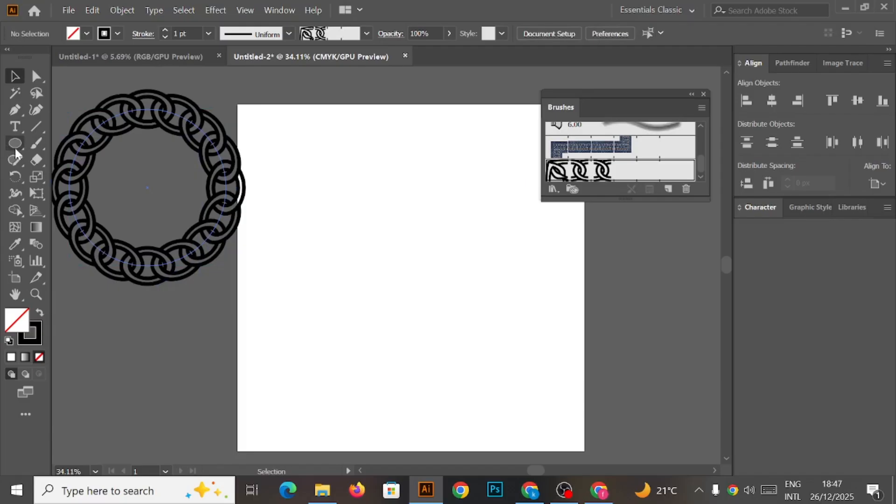
Draw a small horizontal rectangle in the middle of the artboard and give it a 10 pt stroke.
left_click_drag(15, 147, 56, 146)
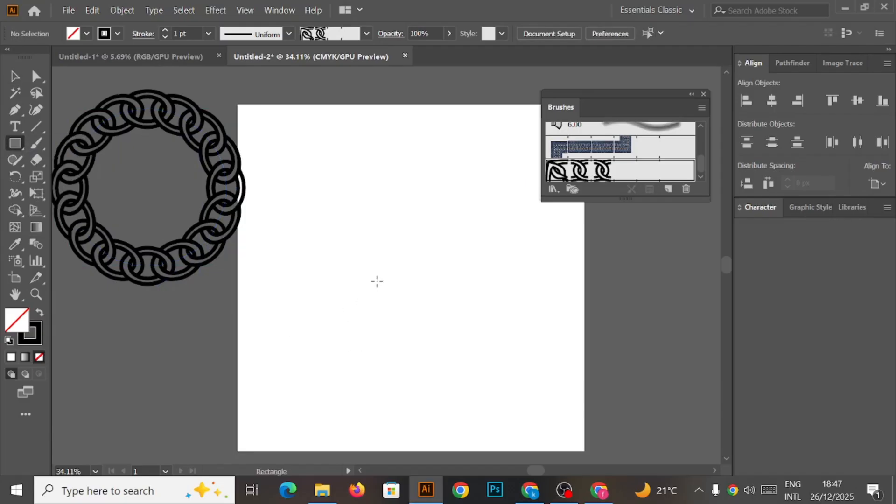
left_click_drag(370, 274, 445, 310)
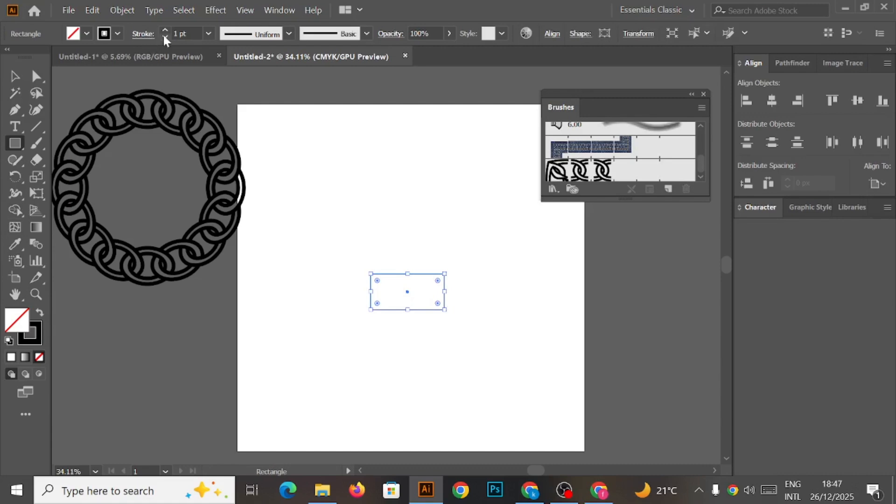
left_click(208, 34)
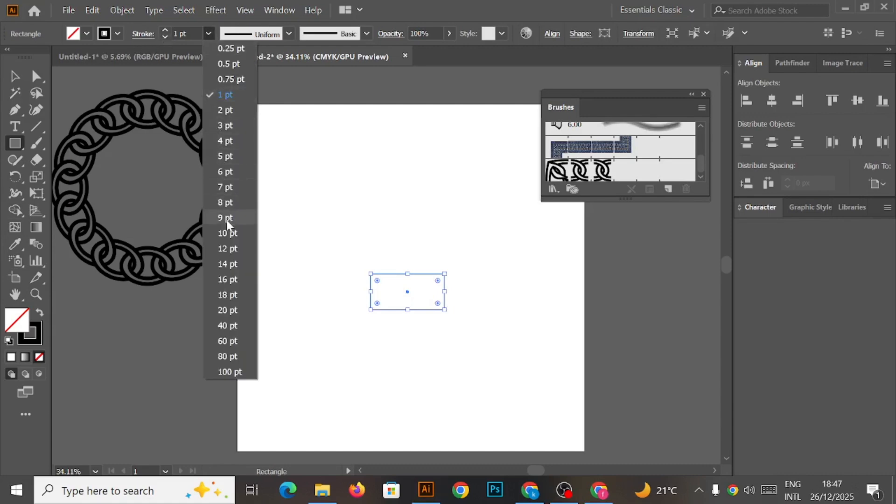
left_click(227, 233)
Set the rectangle's stroke weight to 16 pt.
left_click(14, 75)
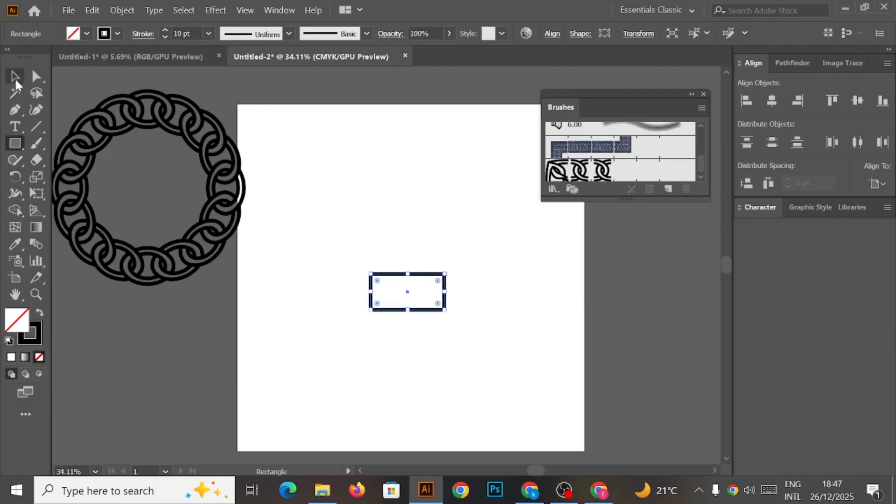
left_click(369, 159)
left_click_drag(338, 241, 449, 340)
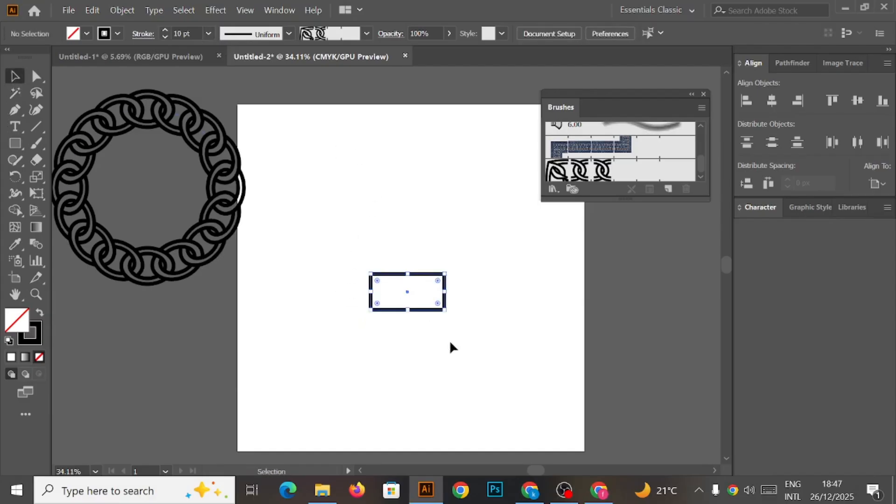
left_click(209, 34)
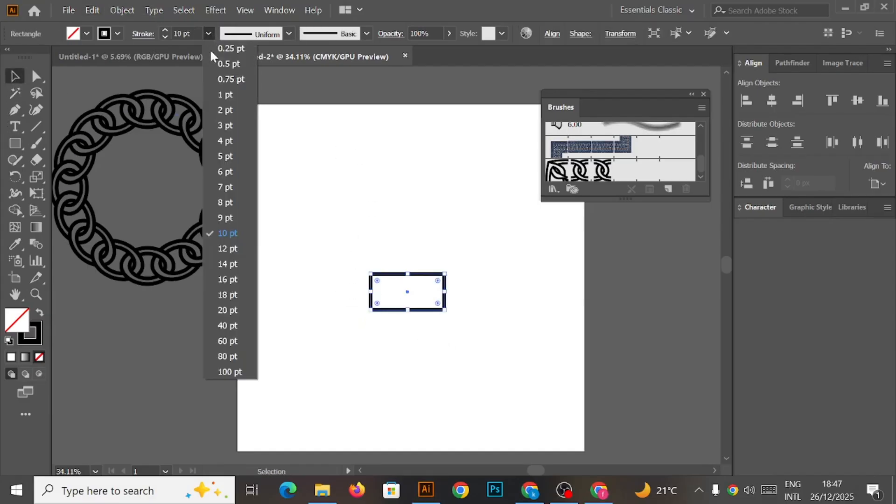
left_click(233, 282)
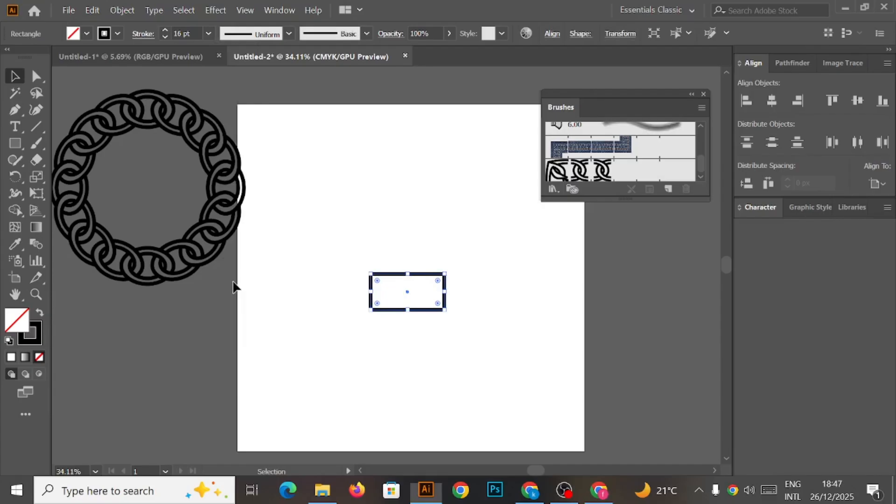
Round the rectangle's corners fully with the corner widgets to make a capsule shape.
left_click(434, 236)
left_click_drag(282, 236, 424, 373)
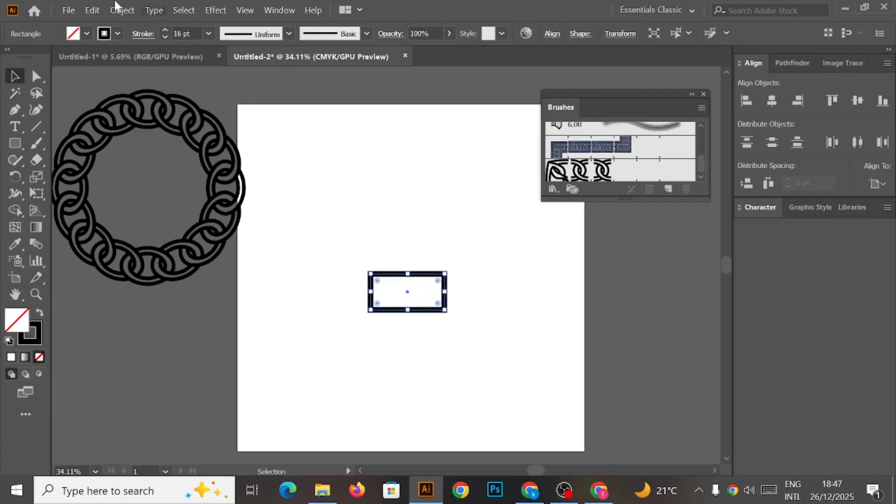
left_click(35, 77)
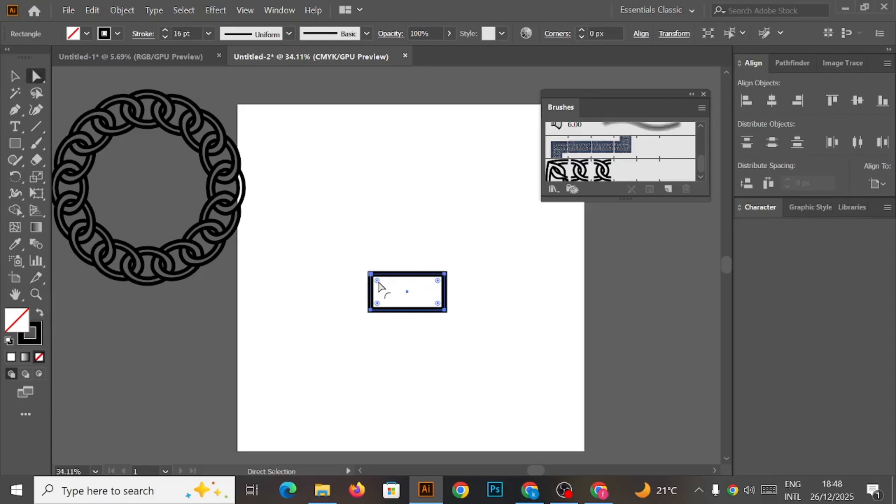
left_click_drag(377, 282, 402, 302)
Move the capsule slightly up and to the left on the artboard.
left_click(14, 76)
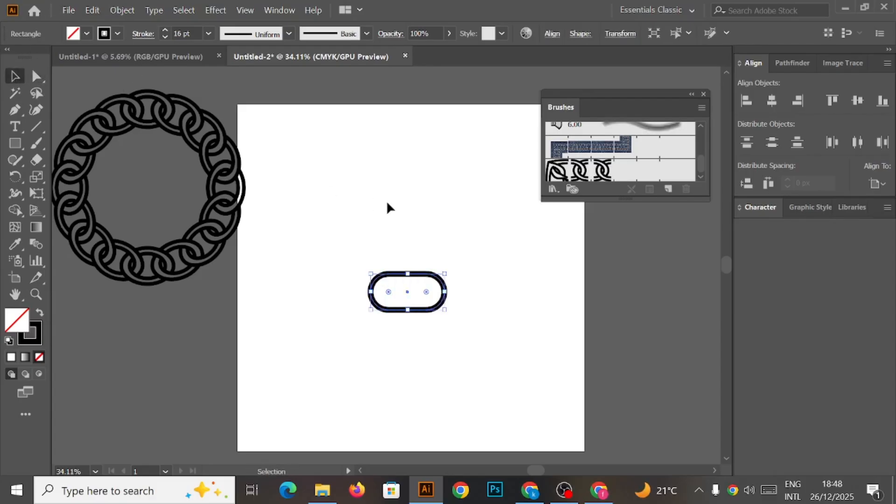
left_click(388, 220)
left_click_drag(351, 252, 473, 334)
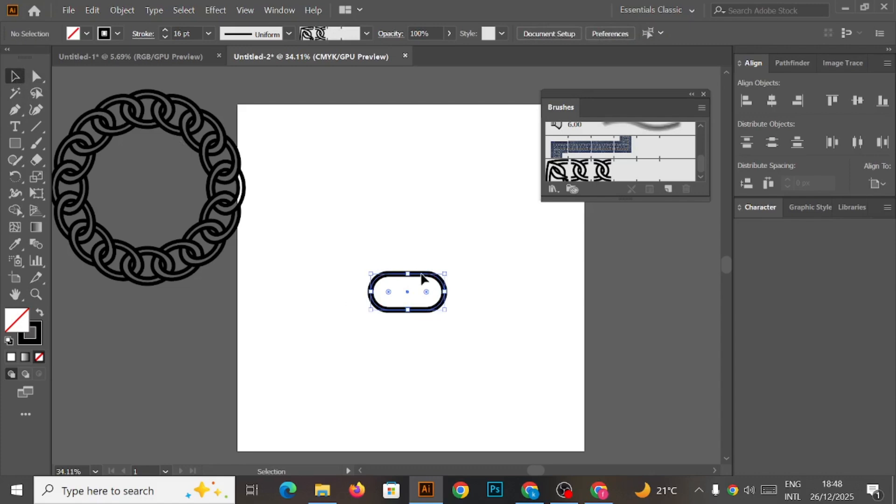
left_click_drag(421, 278, 391, 248)
Set the capsule's stroke weight to 20 pt.
left_click(437, 170)
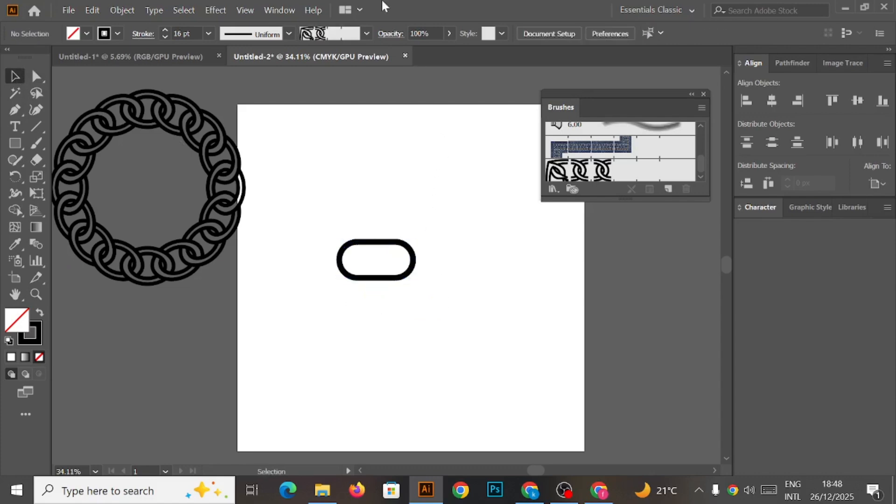
left_click_drag(340, 217, 443, 304)
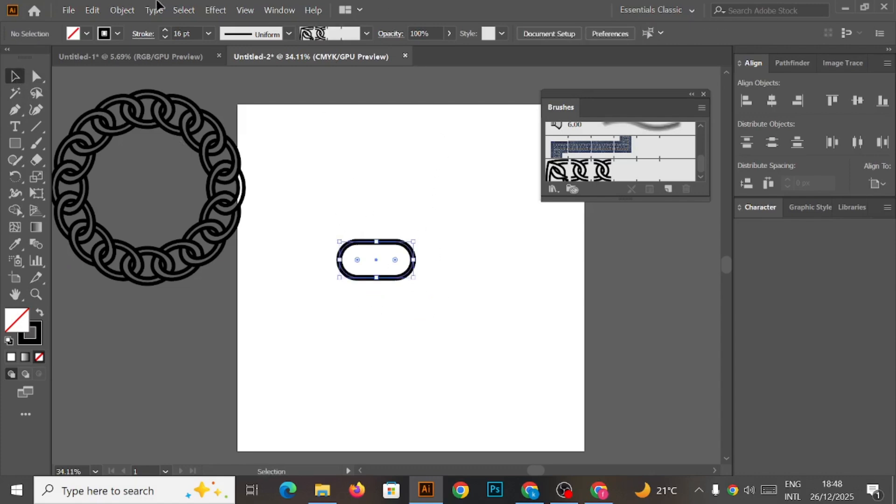
left_click(208, 34)
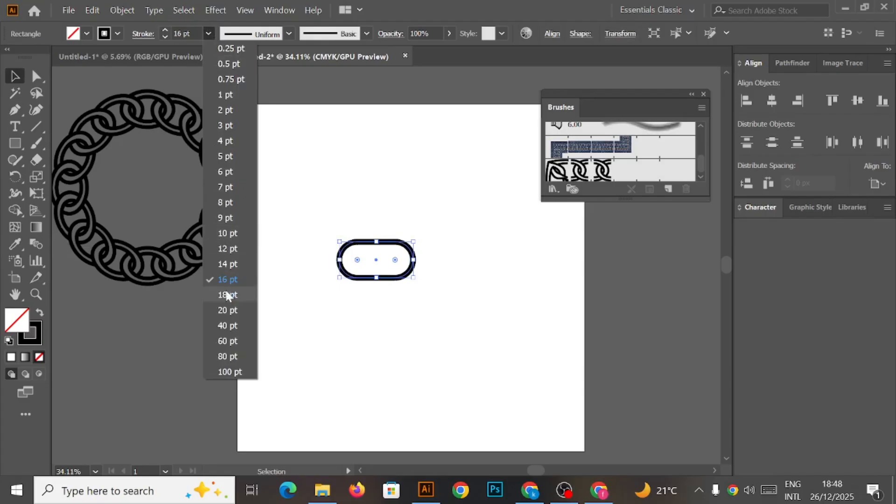
left_click(228, 309)
Draw a vertical line through the capsule's centre, extending well above and below it.
left_click(350, 173)
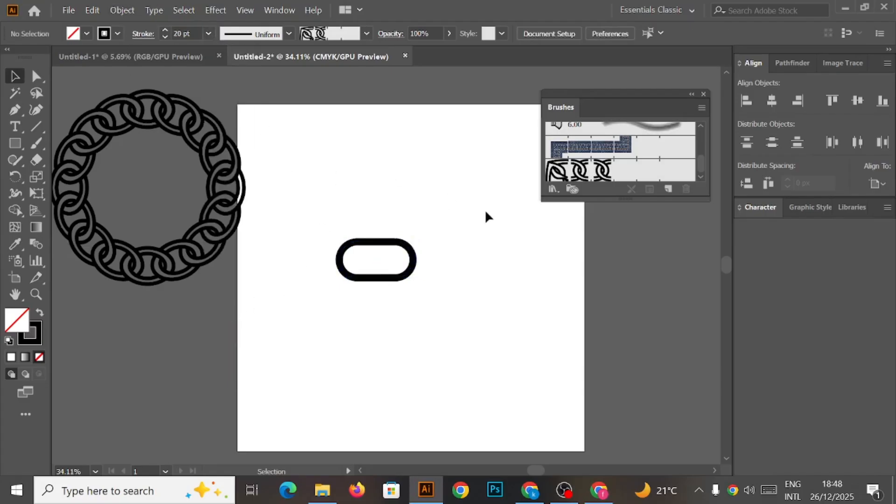
left_click_drag(325, 217, 414, 298)
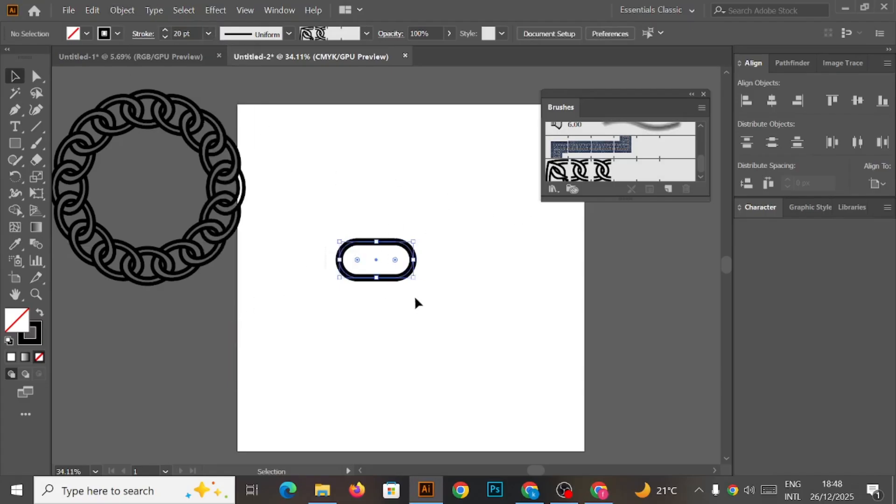
left_click(34, 125)
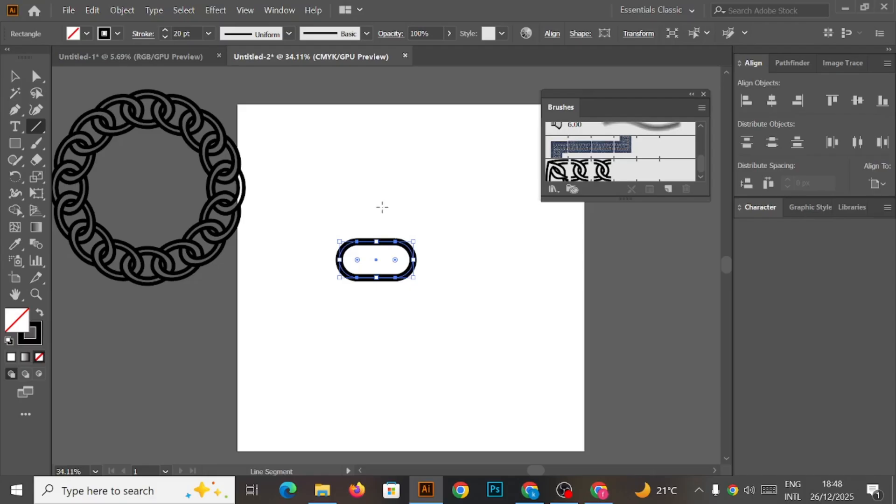
left_click_drag(376, 206, 376, 322)
Select the capsule and the line together and expand their fill and stroke into outlined shapes.
left_click(14, 76)
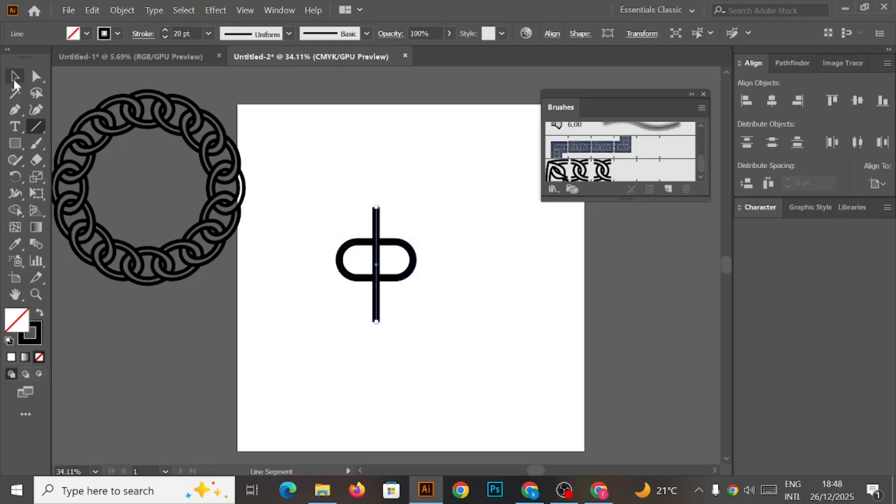
left_click(339, 169)
left_click_drag(326, 193, 416, 309)
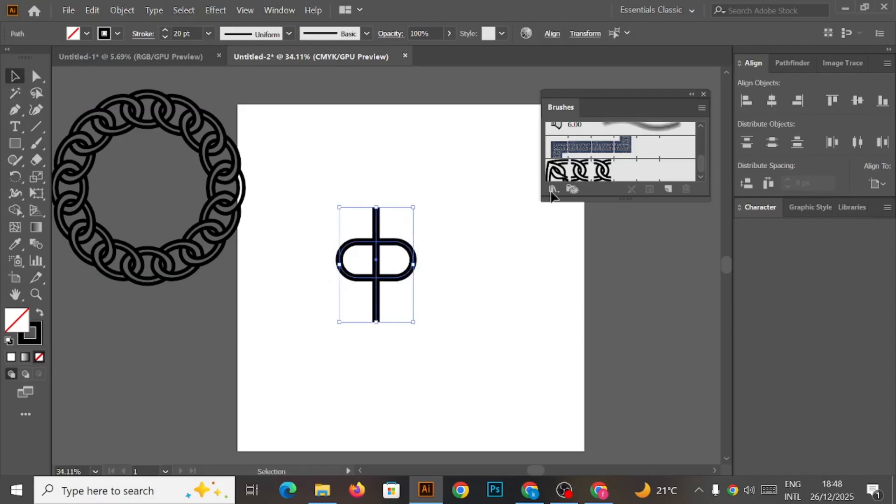
left_click(785, 64)
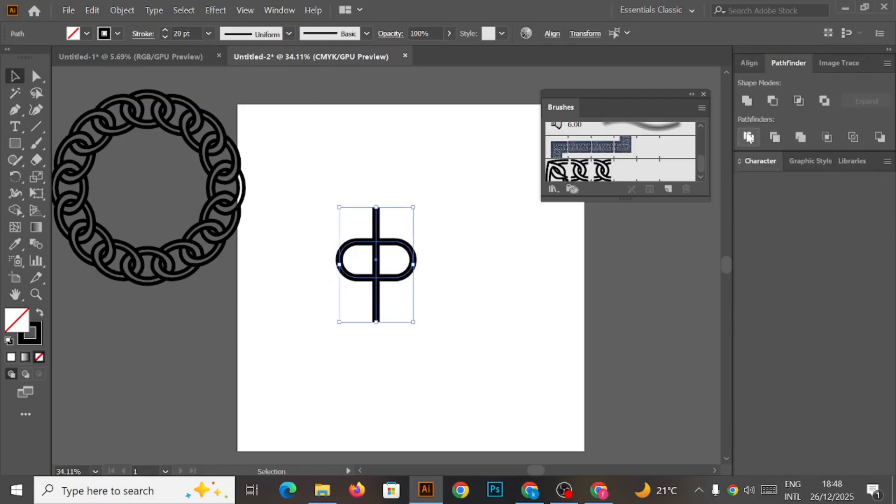
left_click(392, 135)
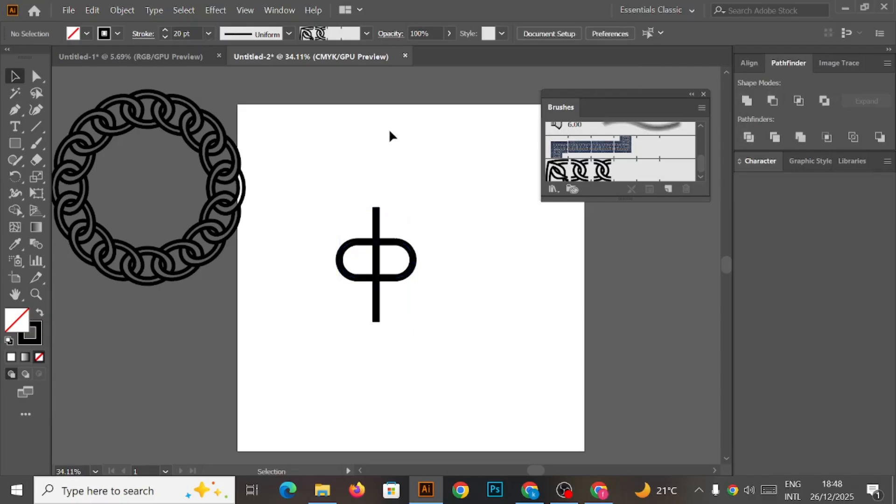
left_click_drag(321, 192, 440, 340)
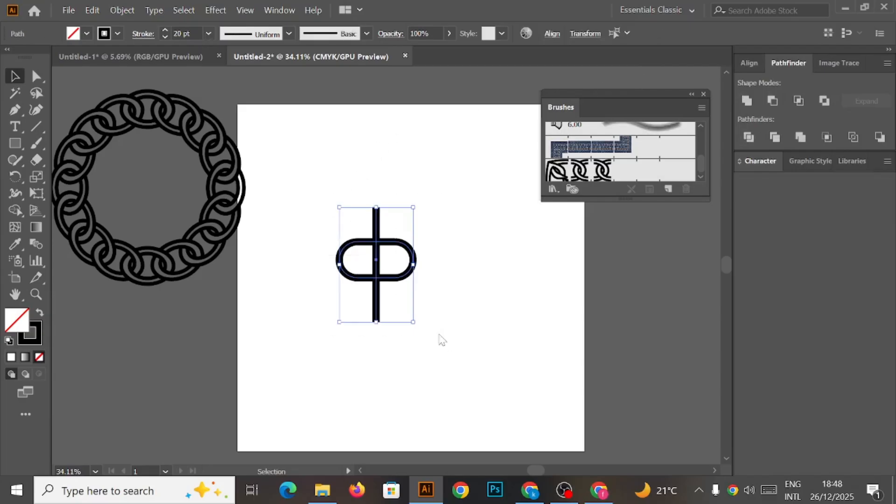
left_click(123, 10)
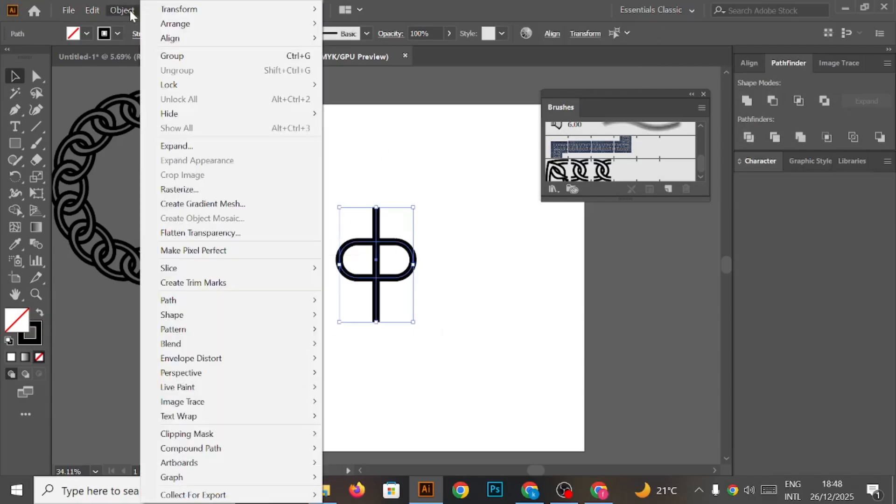
left_click(200, 148)
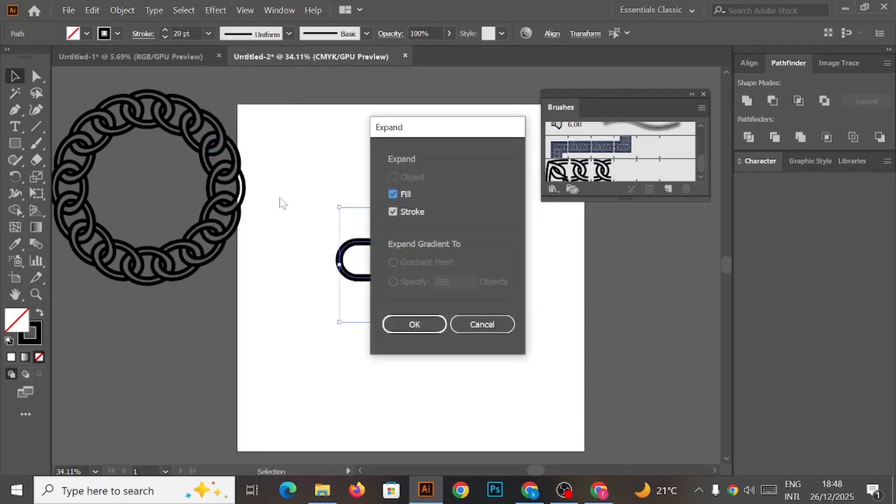
left_click(423, 327)
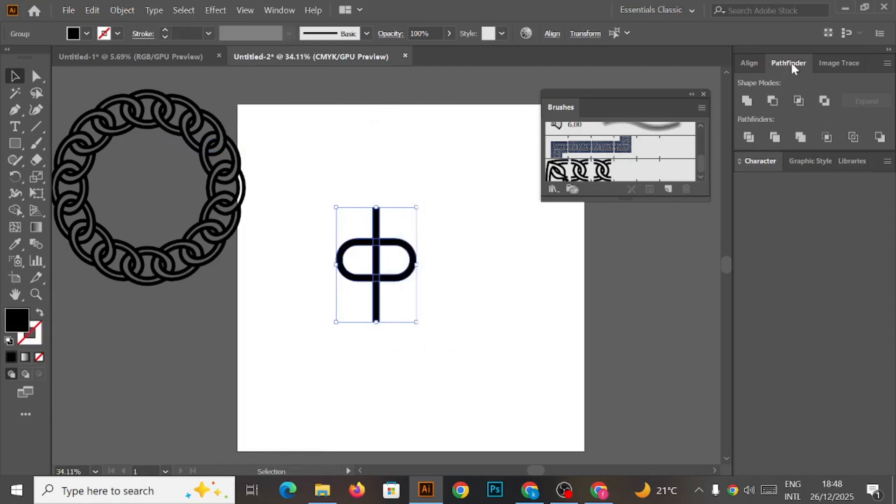
Divide the expanded shapes with Pathfinder and ungroup the resulting pieces.
left_click(748, 138)
right_click(406, 253)
left_click(441, 350)
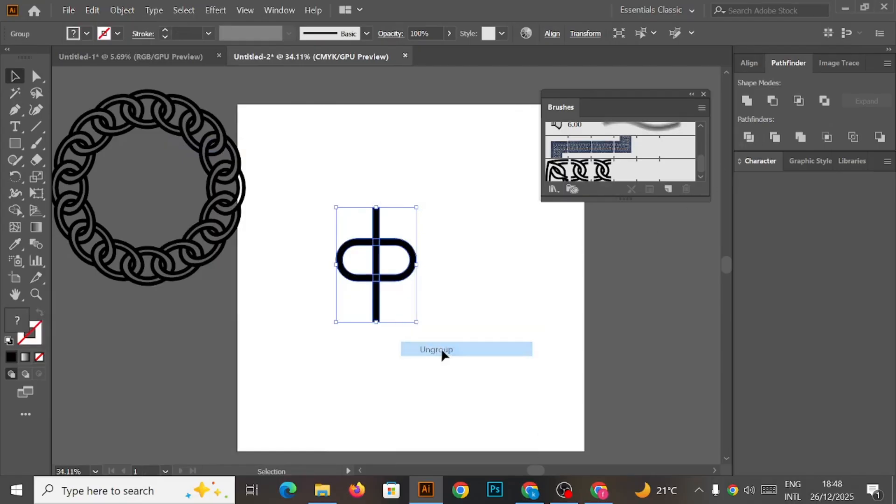
left_click(490, 276)
left_click(353, 283)
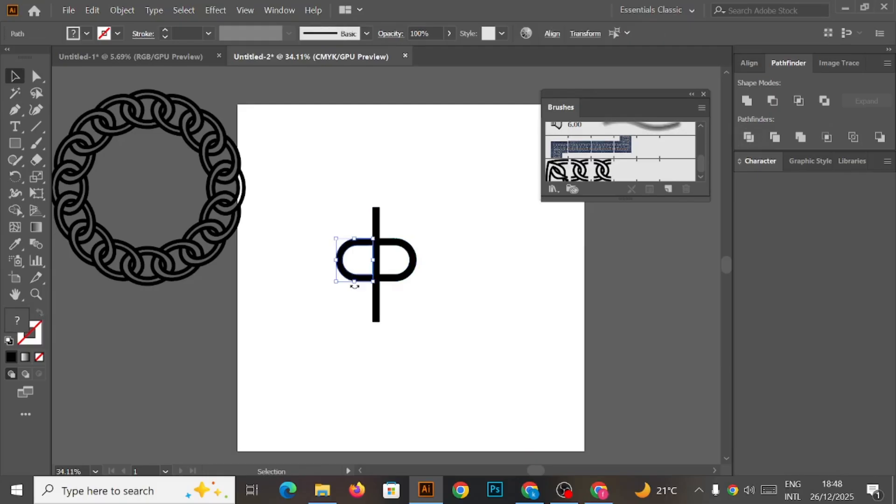
Delete the capsule's left half and the pieces of the vertical line, leaving only the right-hand curved half.
key("Delete")
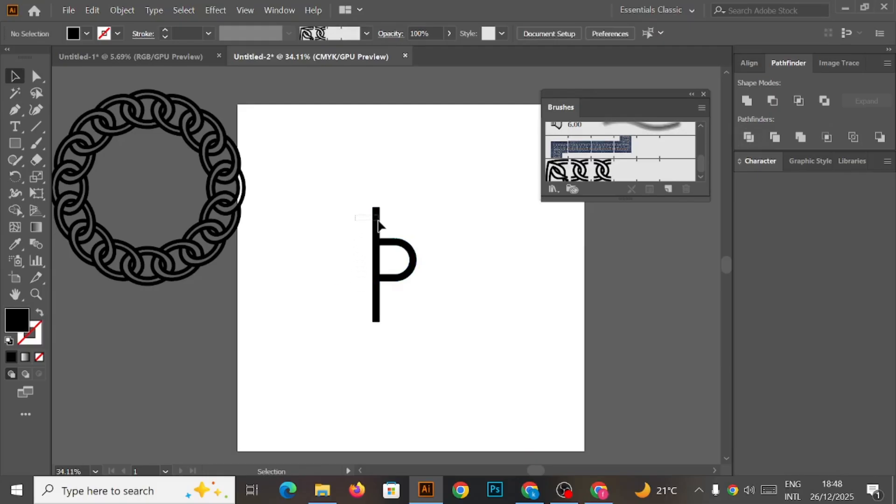
left_click(379, 226)
key("Delete")
left_click(376, 258)
key("Delete")
left_click_drag(391, 323, 390, 323)
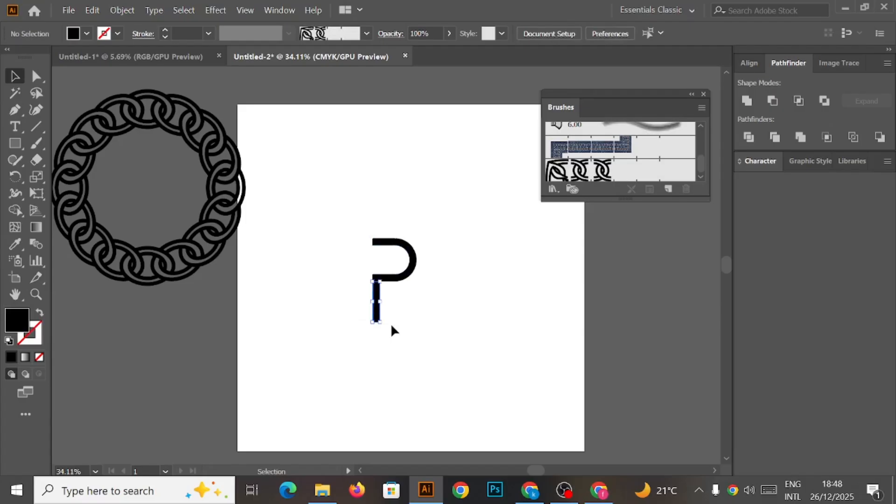
key("Delete")
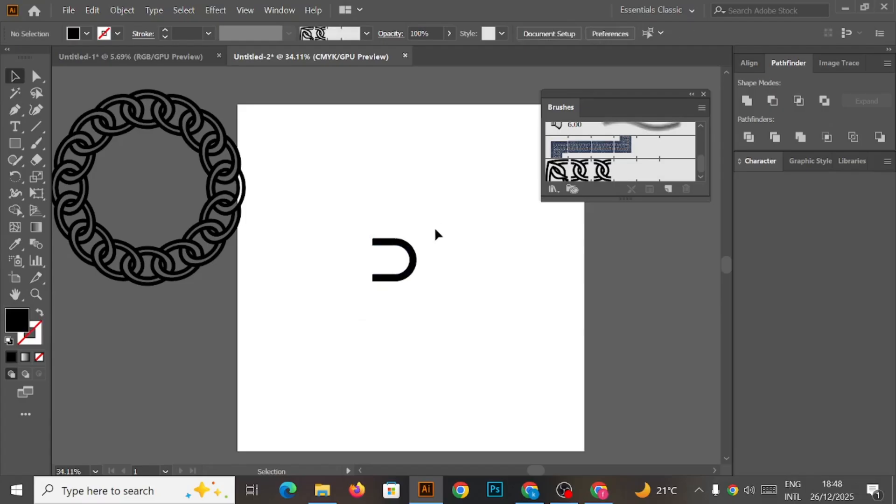
left_click_drag(325, 218, 374, 316)
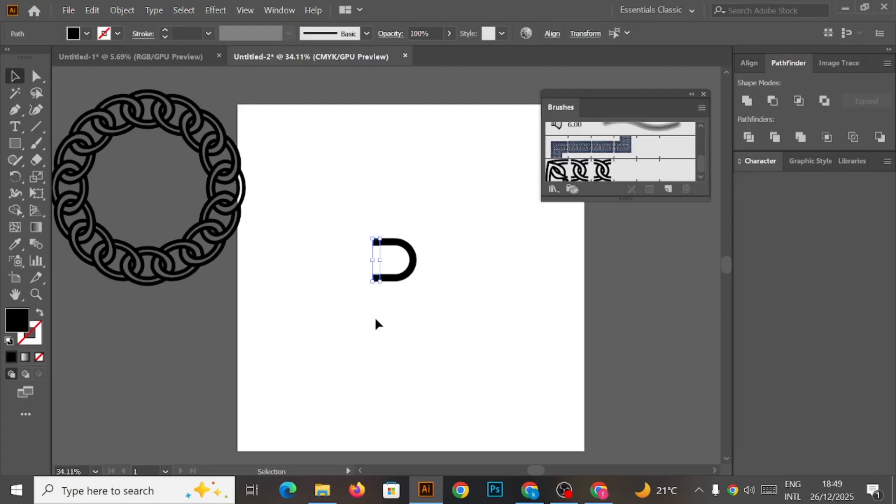
key("Delete")
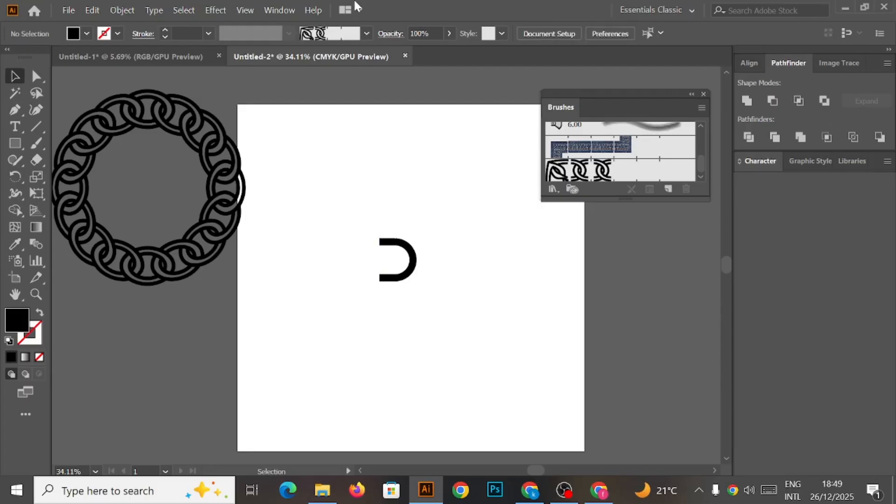
Draw a rectangle about 170 × 46 px extending right from inside the curved half.
left_click(15, 143)
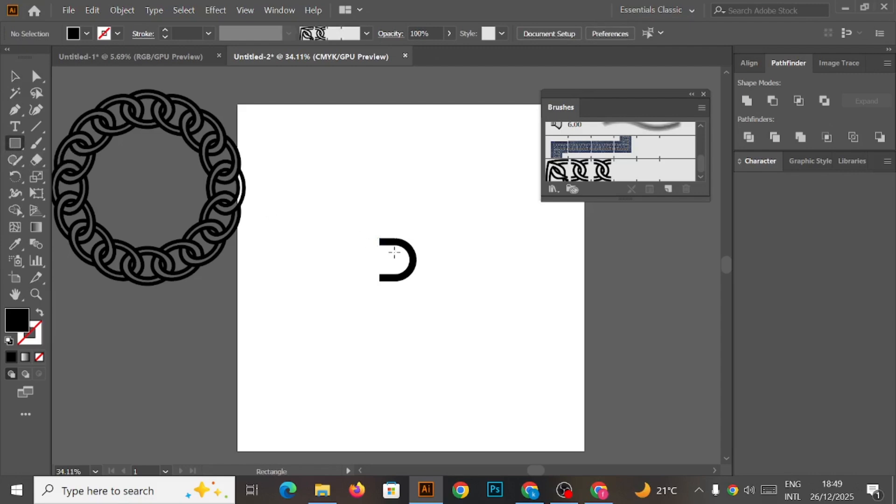
left_click_drag(394, 252, 453, 268)
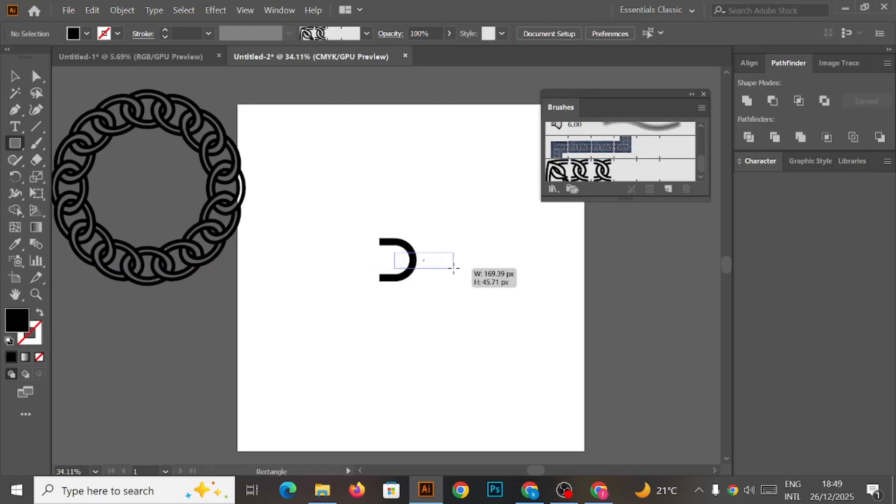
left_click_drag(453, 268, 457, 268)
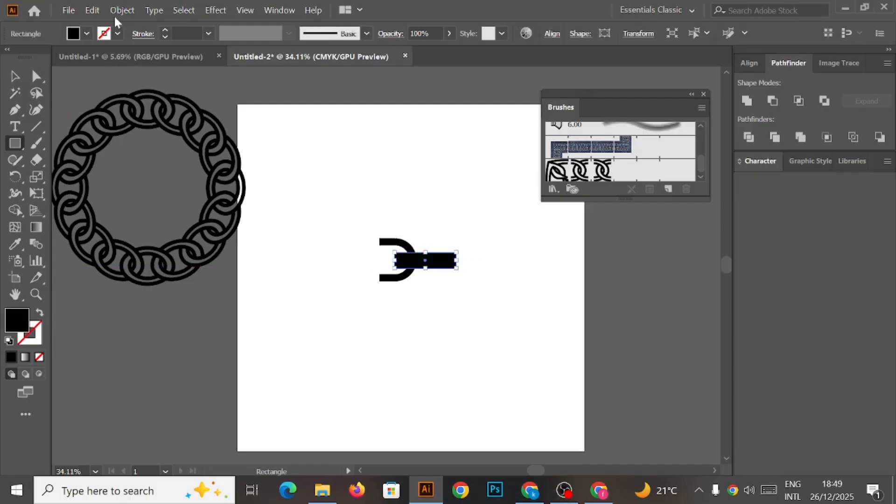
Swap the rectangle's fill to stroke and set its stroke weight to 20 pt.
left_click(87, 34)
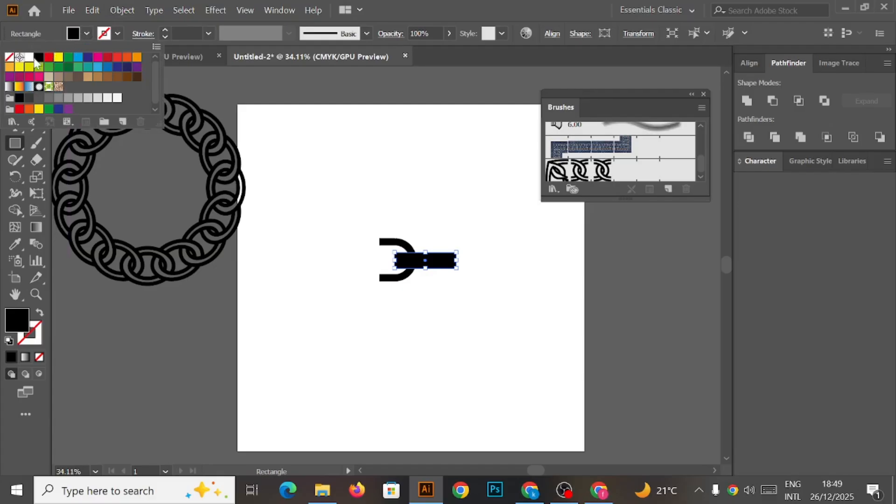
left_click(39, 312)
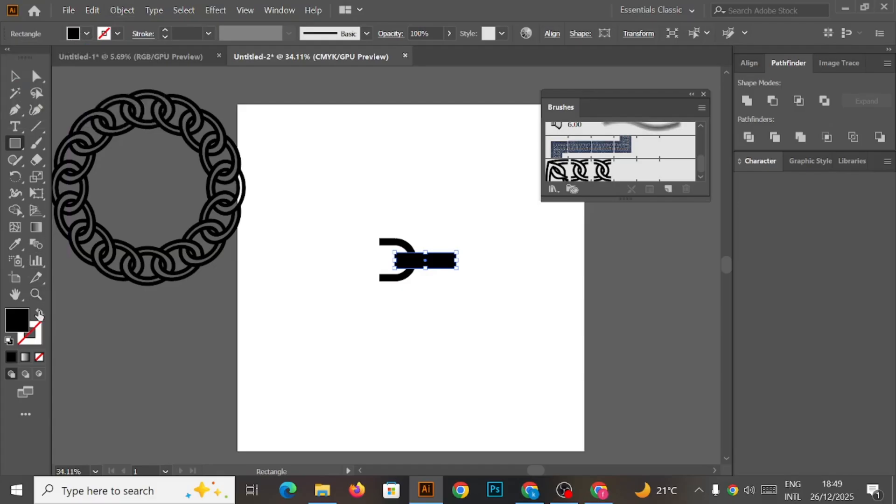
left_click(40, 314)
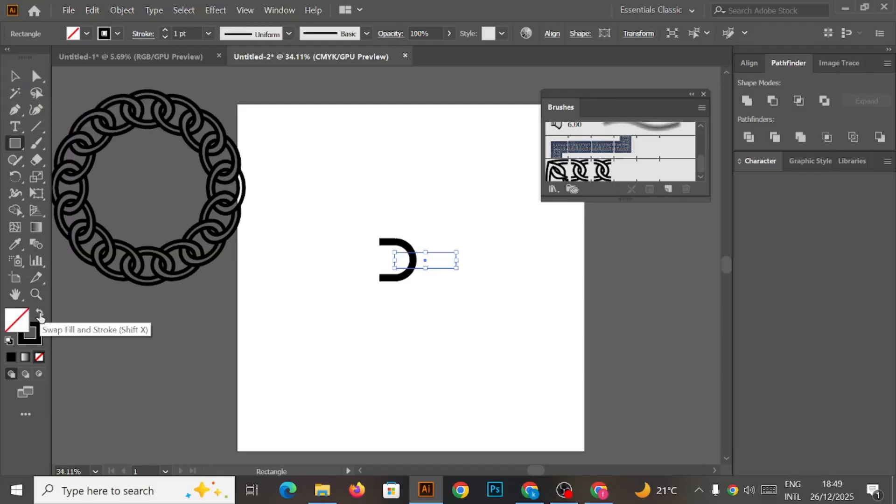
left_click(208, 34)
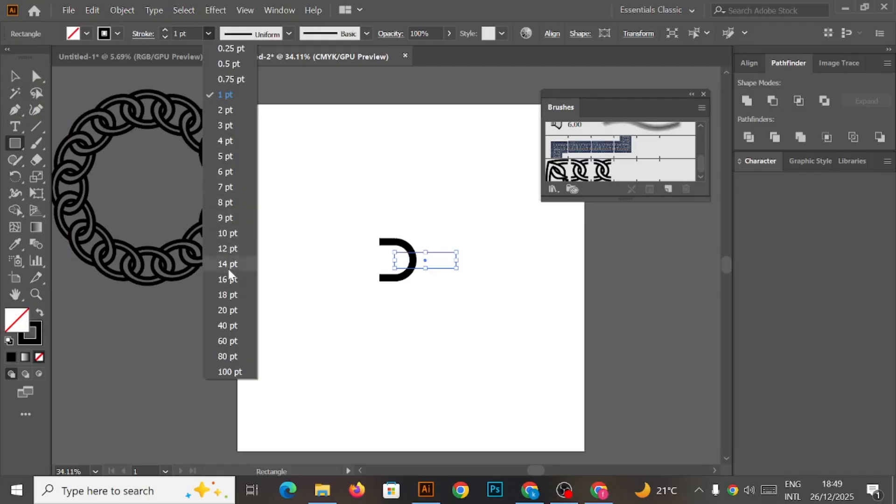
left_click(229, 310)
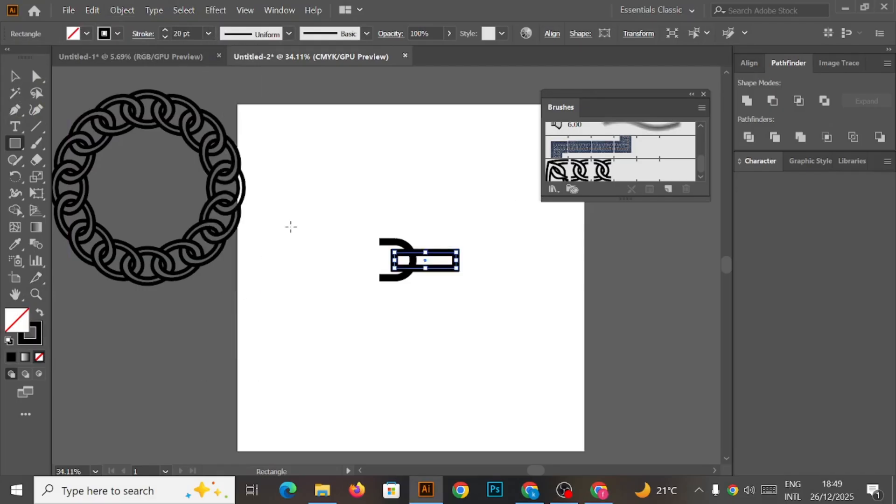
Round the rectangle's corners fully, to about 23 px, making it a rounded bar.
left_click(36, 77)
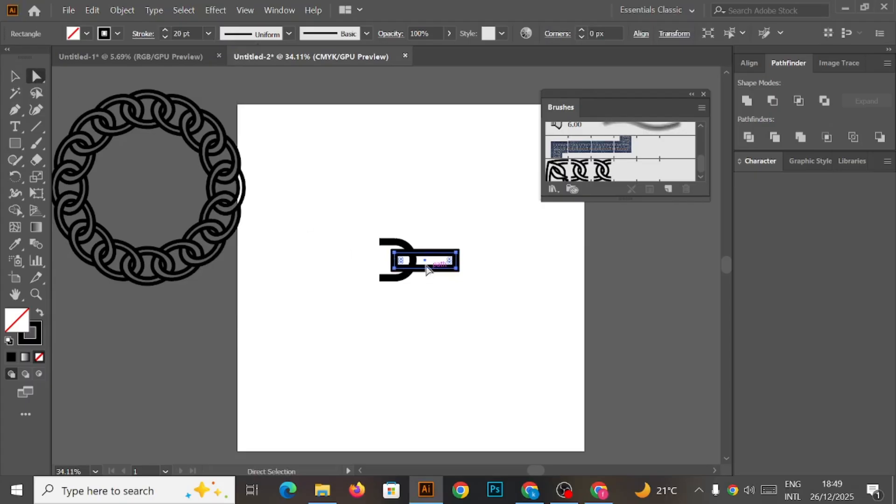
left_click_drag(405, 264, 432, 267)
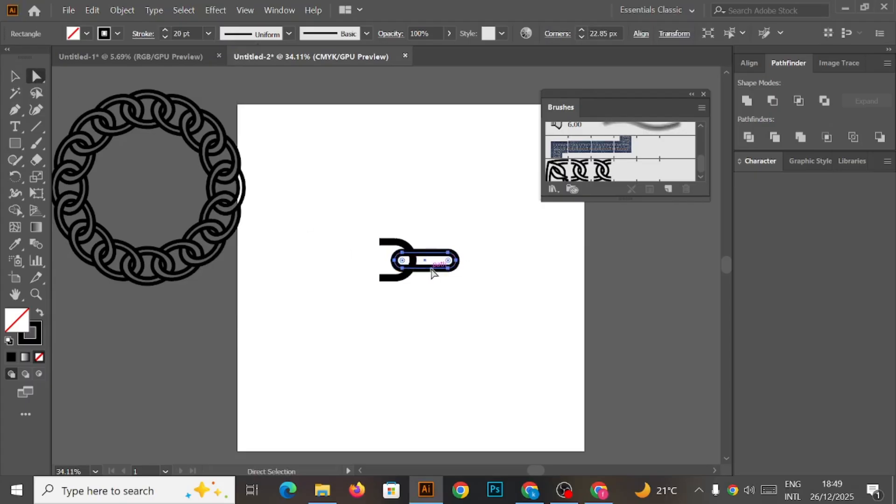
left_click(14, 77)
left_click(344, 153)
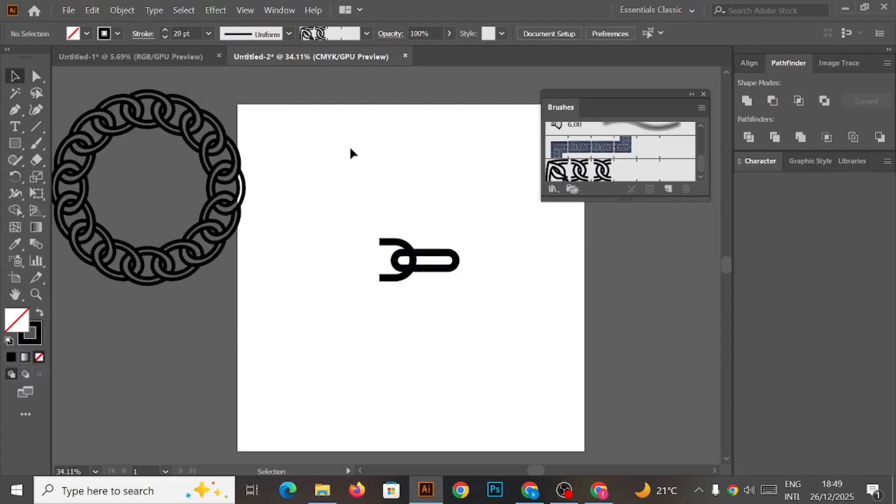
Select the curved half and the rounded bar and align their vertical centres.
left_click_drag(358, 217, 469, 292)
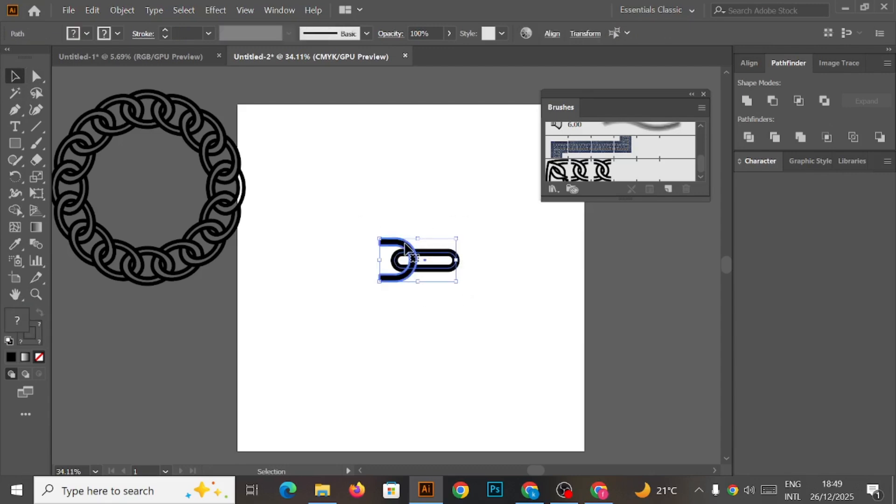
left_click(749, 63)
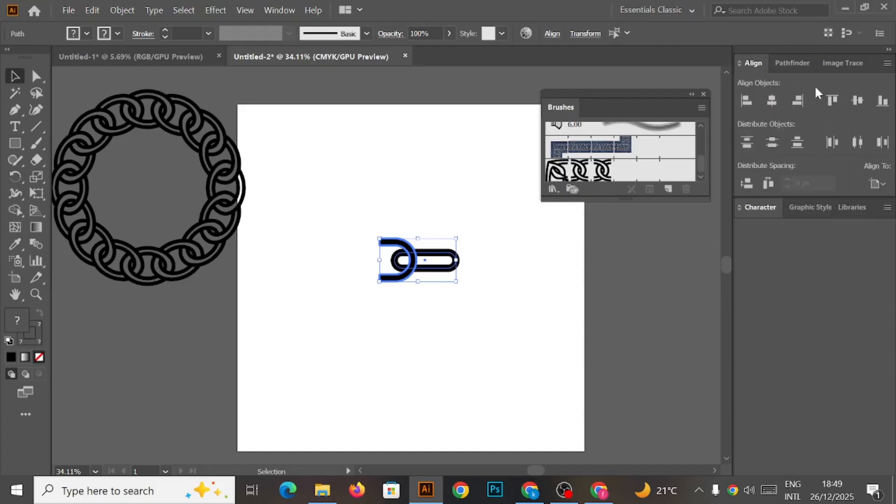
left_click(858, 102)
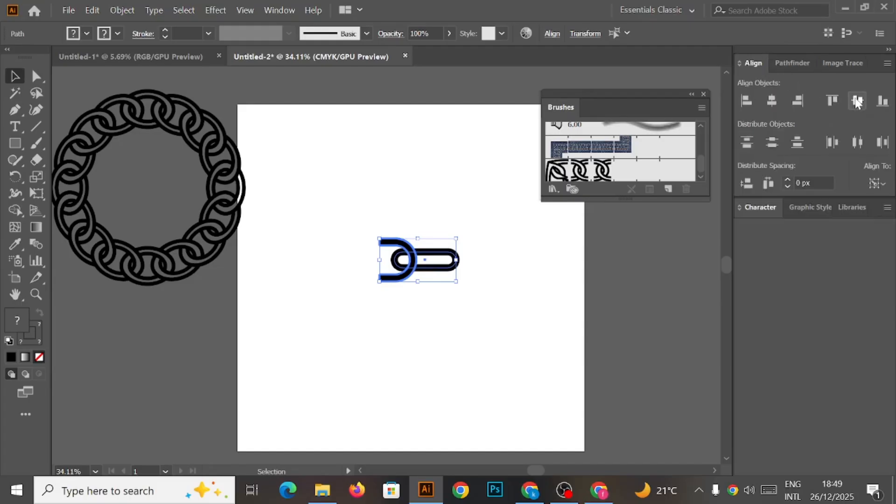
left_click(495, 276)
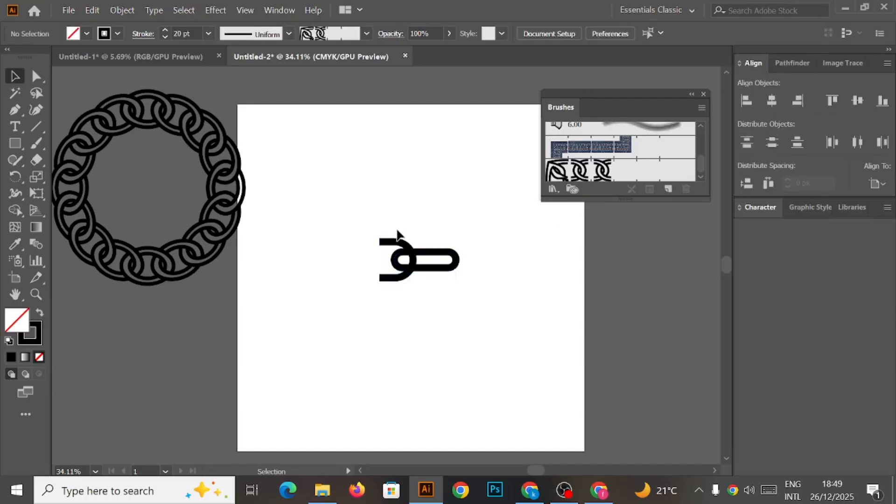
Nudge the rounded bar slightly to the right.
left_click(438, 257)
left_click_drag(437, 252, 443, 255)
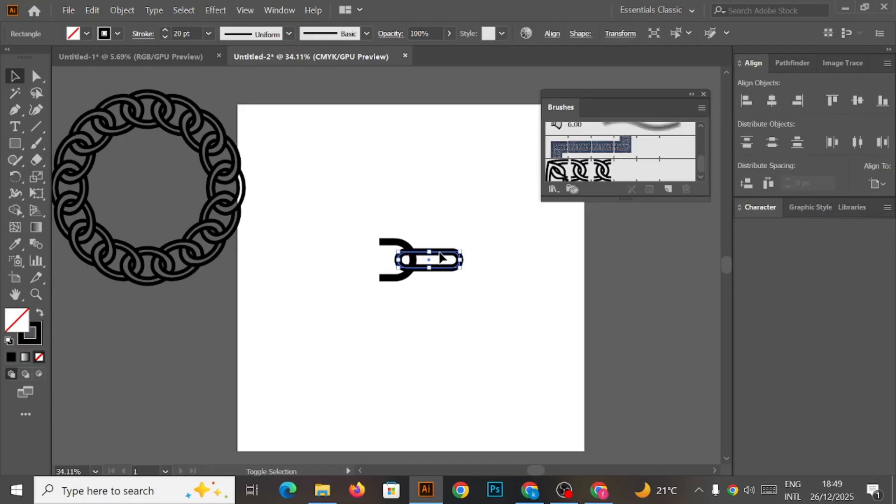
left_click(435, 209)
Reflect a copy of the curved half across the vertical axis and move it to the bar's right end.
left_click(393, 242)
right_click(394, 243)
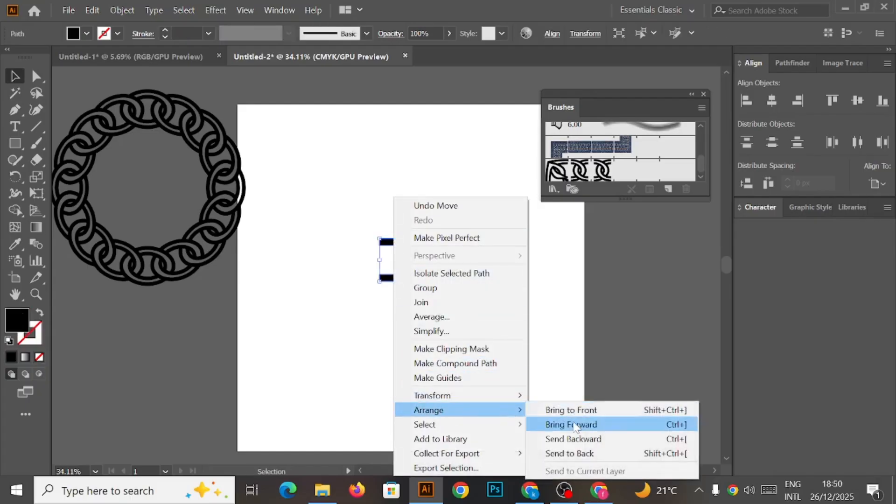
mouse_move(509, 400)
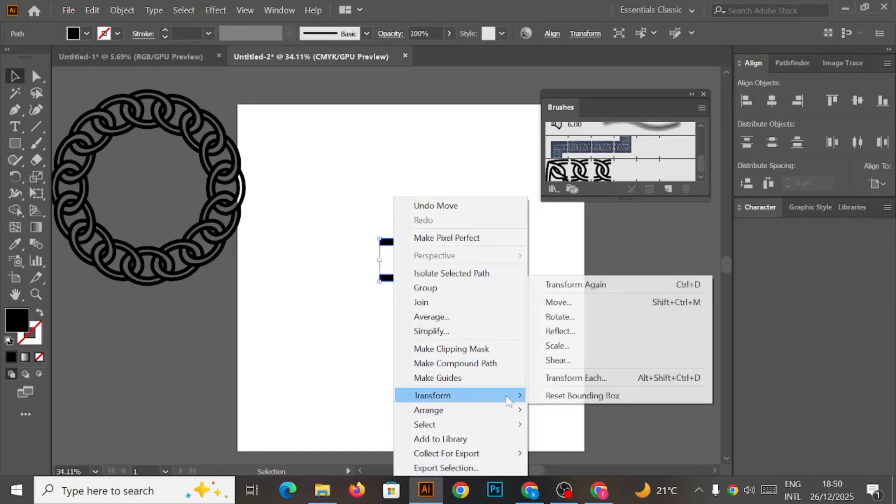
left_click(562, 331)
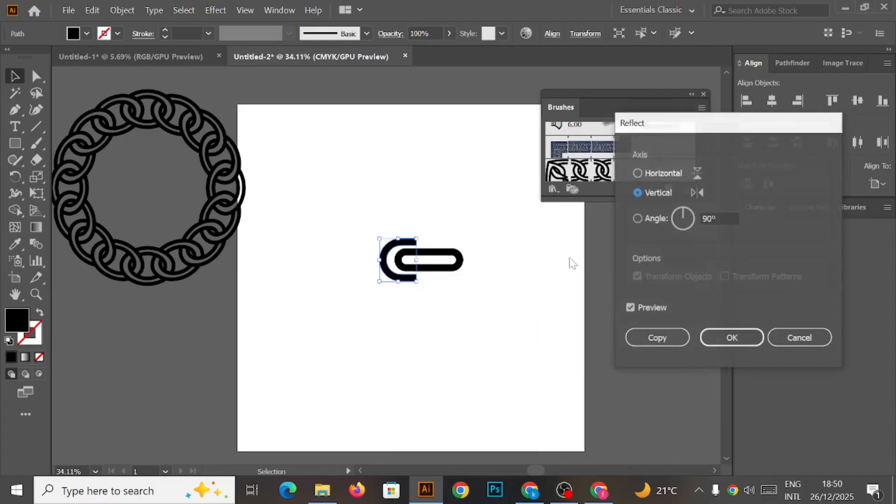
left_click(657, 338)
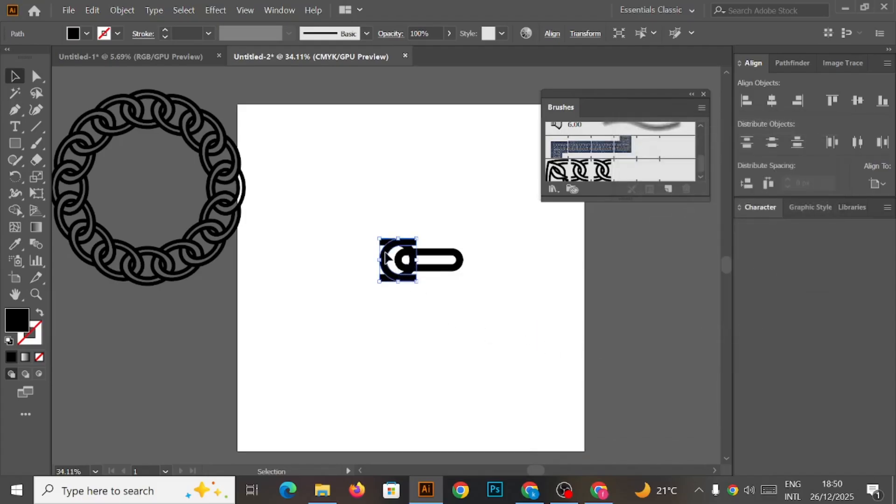
left_click_drag(396, 260, 450, 260)
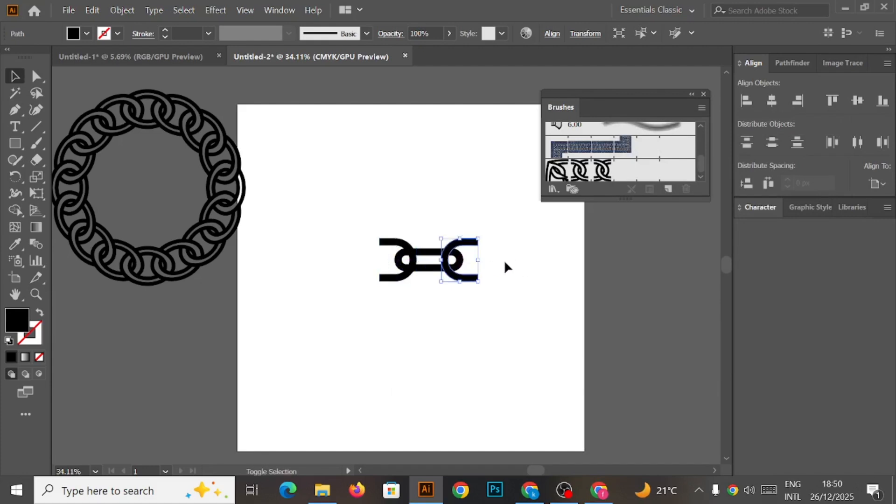
left_click(504, 263)
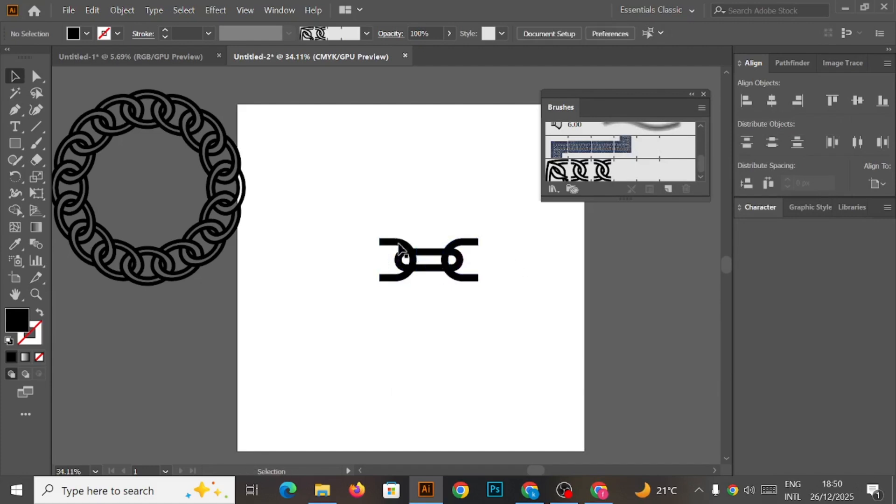
Select all the link pieces and group them.
left_click_drag(346, 217, 513, 308)
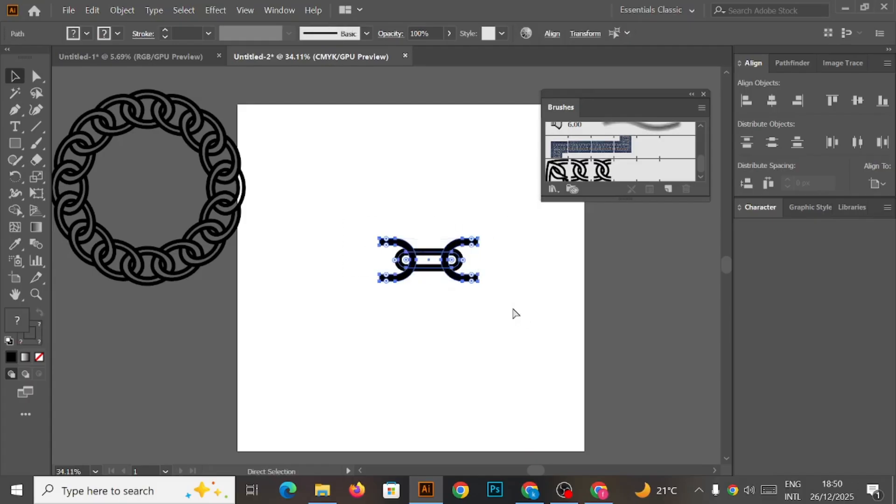
key("ctrl+g")
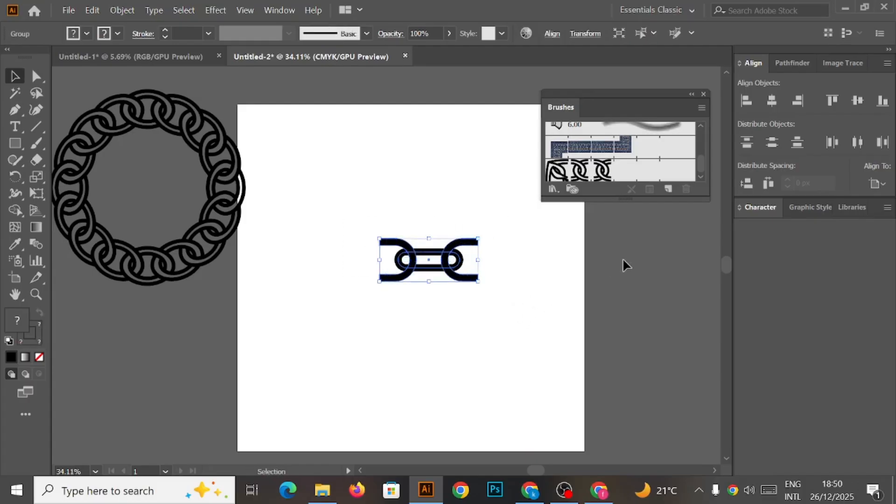
left_click_drag(651, 89, 646, 77)
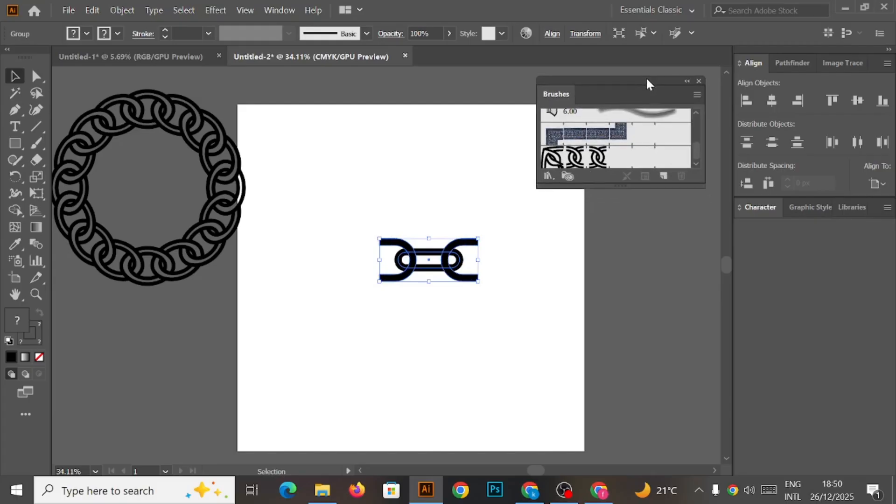
left_click(698, 81)
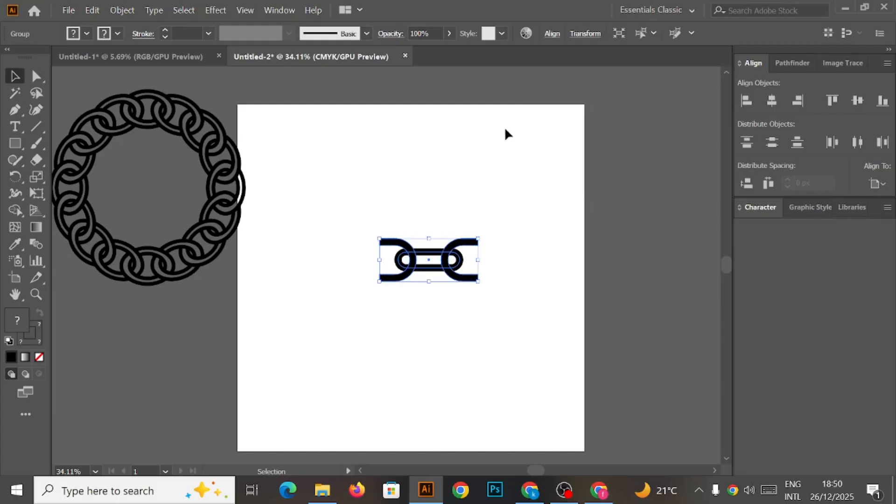
left_click(277, 9)
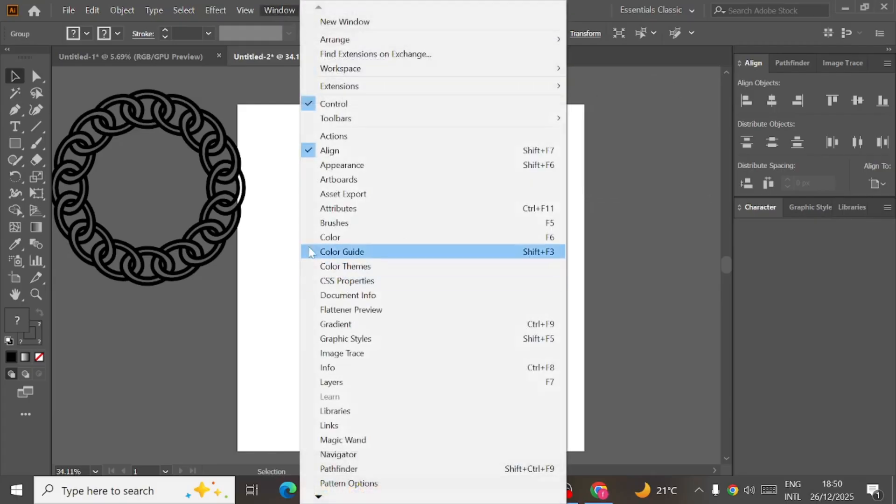
left_click(337, 223)
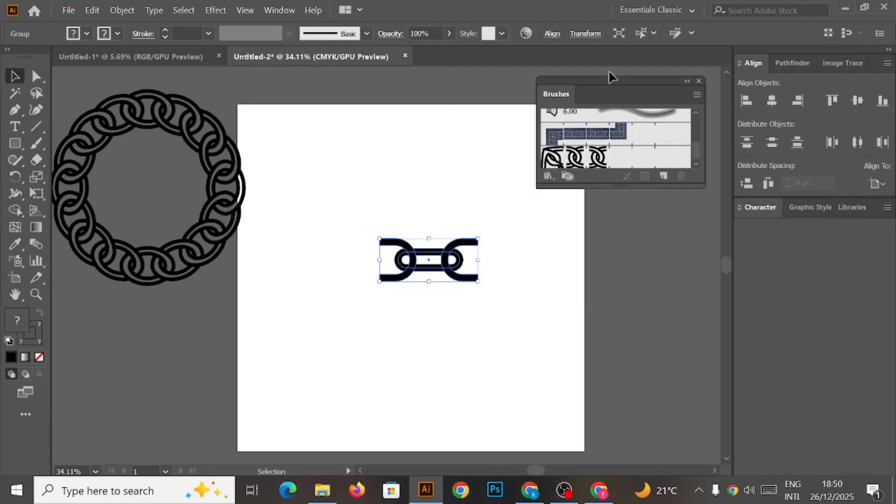
mouse_move(608, 89)
left_mouse_down()
mouse_move(617, 77)
mouse_move(608, 81)
left_mouse_up()
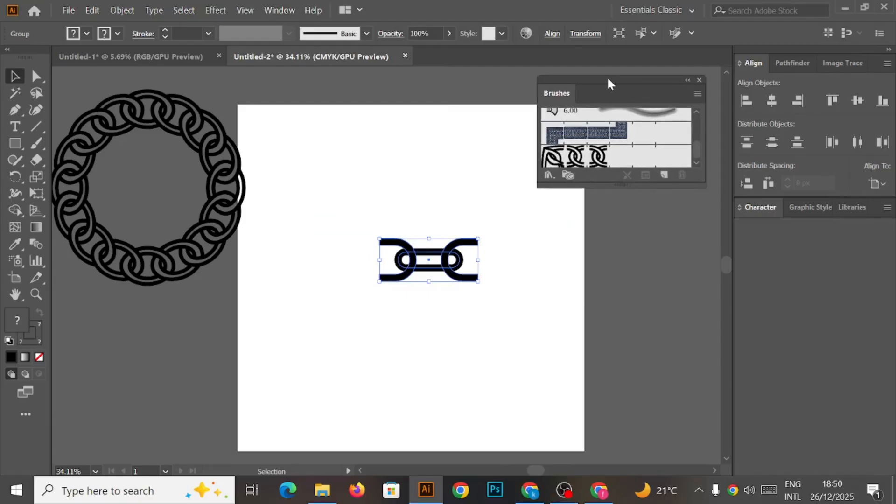
Create a new pattern brush from the grouped chain link, adjusting its start tile option.
left_click(663, 176)
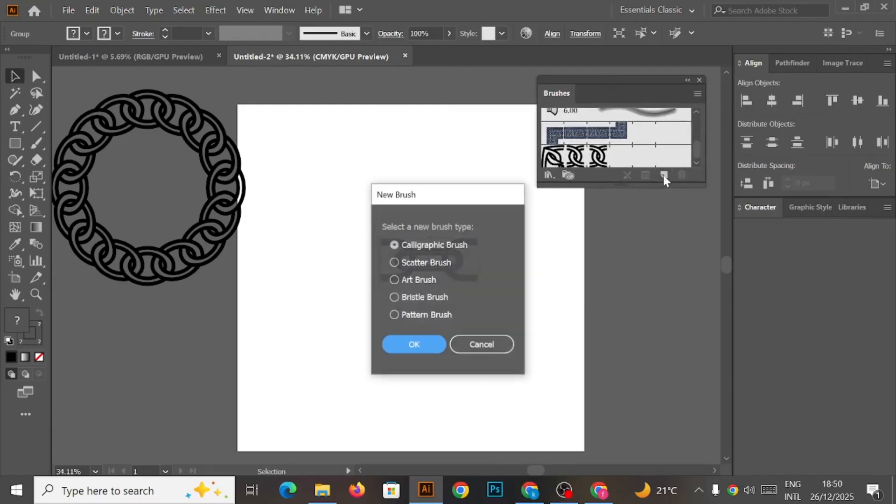
left_click(393, 314)
left_click(411, 346)
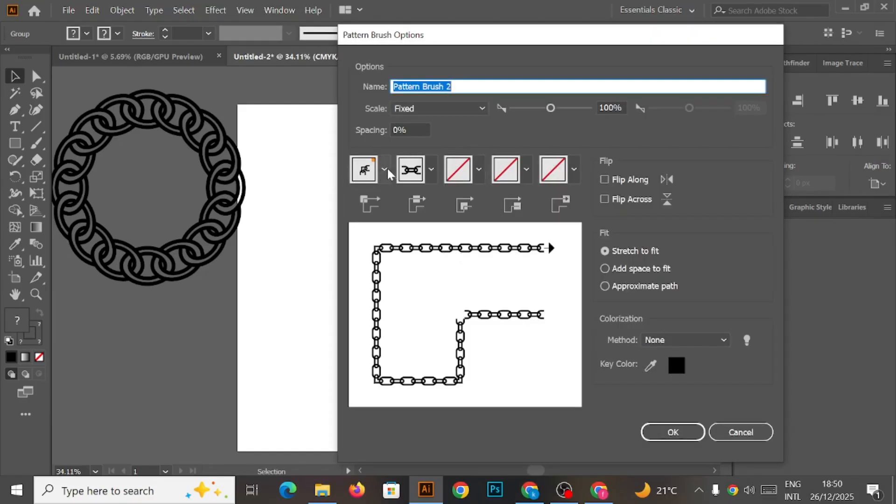
left_click(385, 169)
left_click(271, 223)
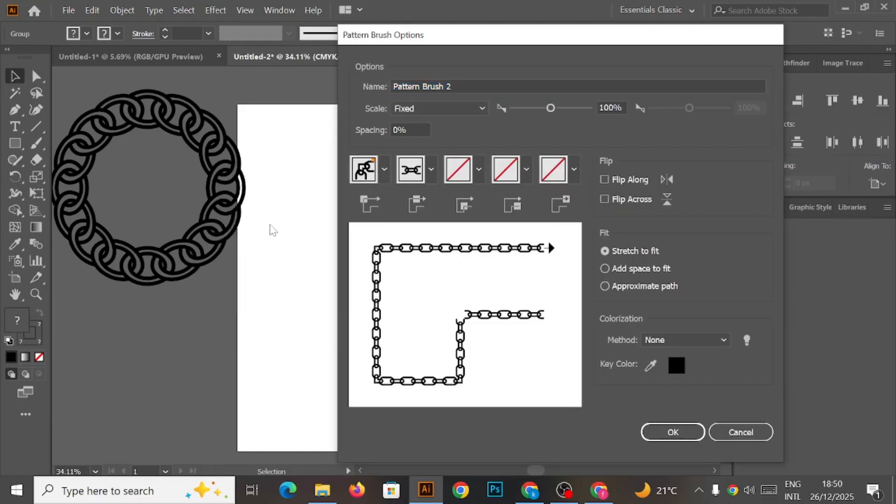
left_click(672, 432)
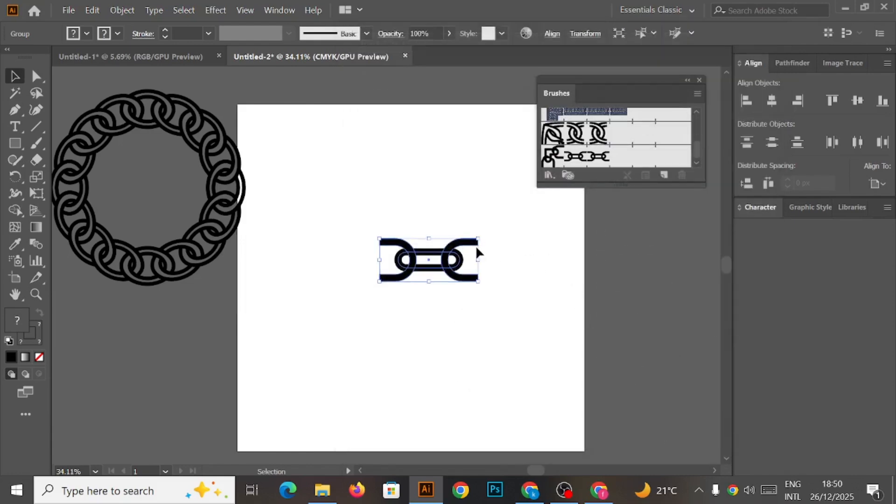
Delete the chain link artwork and draw a large circle on the artboard with the Ellipse tool.
key("Delete")
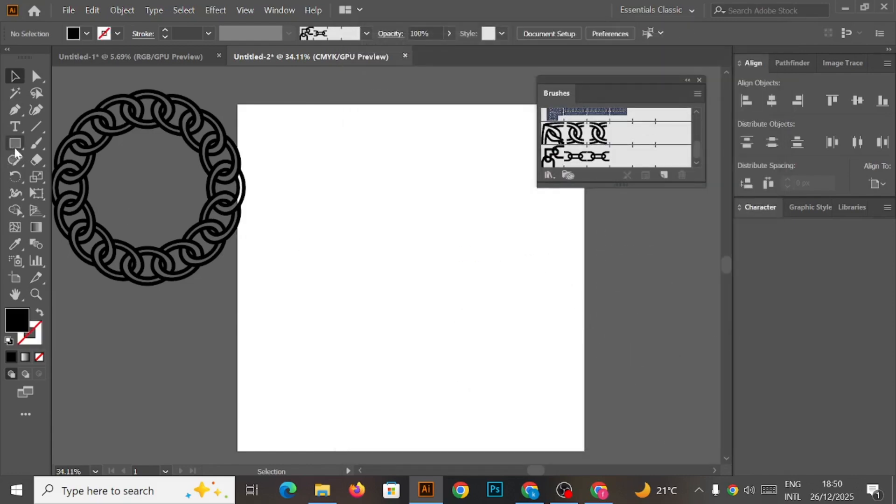
left_click(14, 146)
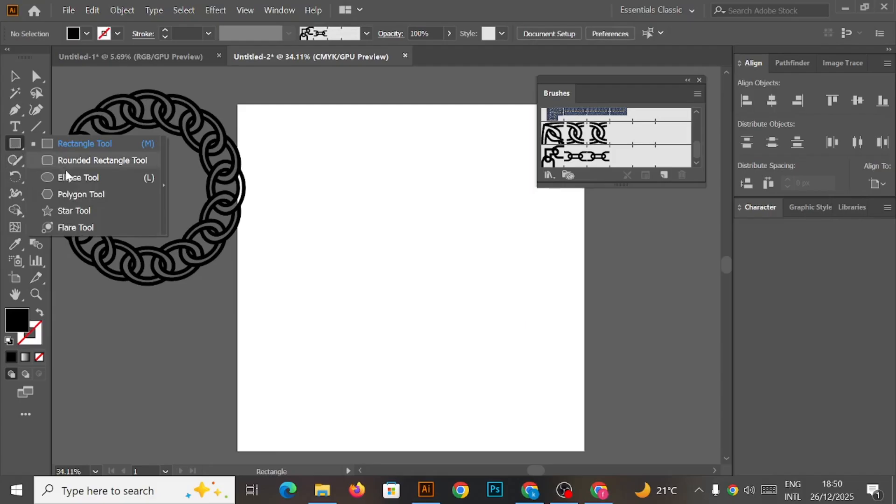
left_click(71, 179)
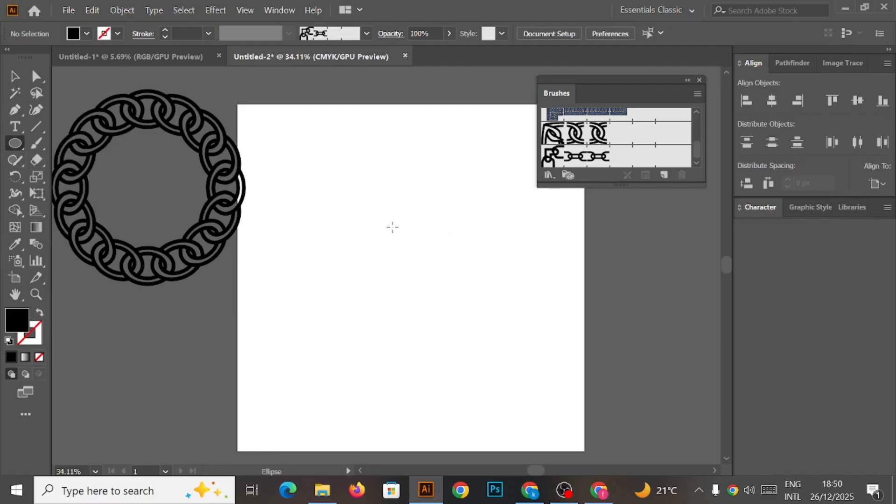
left_click_drag(393, 227, 573, 432)
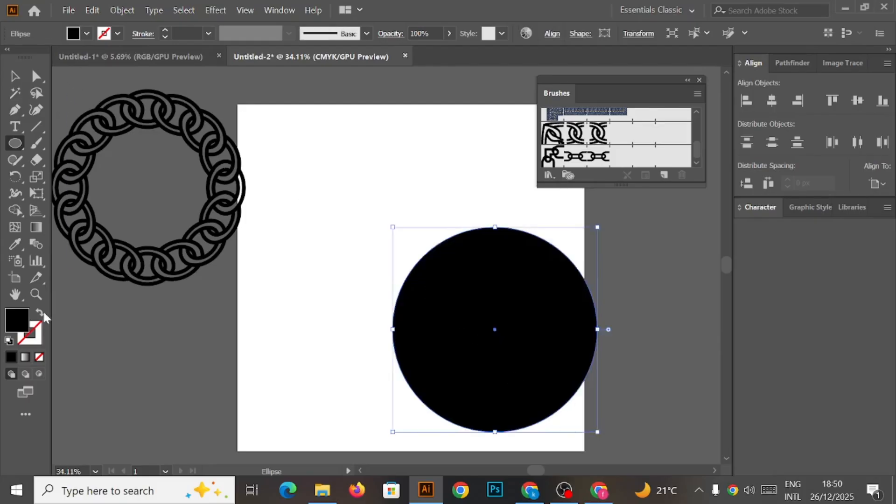
Swap the circle's fill to stroke and move the circle up toward the artboard's centre.
left_click(40, 312)
left_click(15, 76)
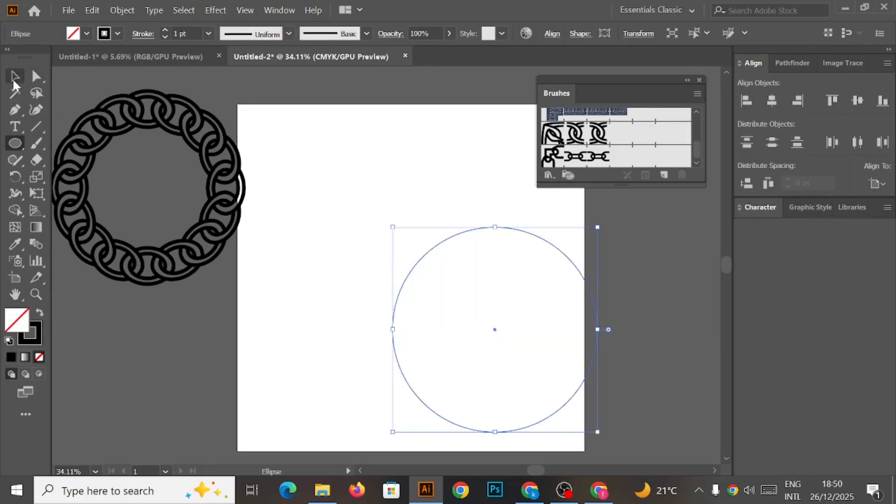
left_click_drag(452, 234, 363, 164)
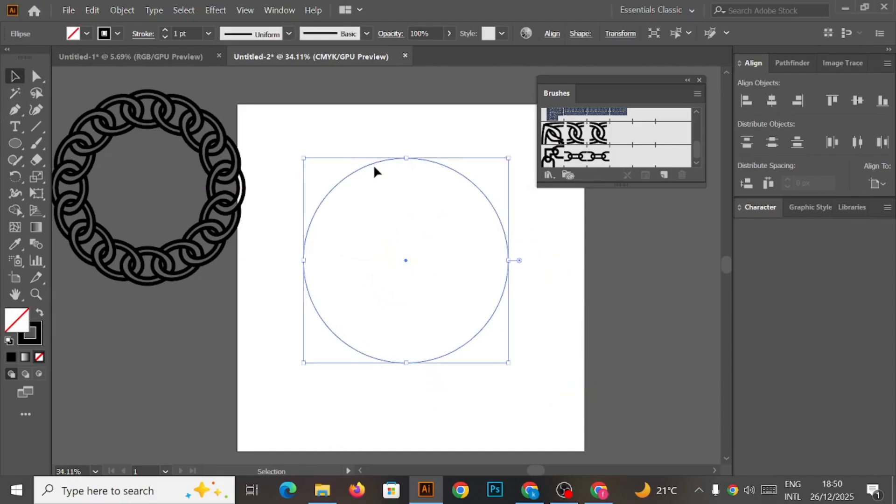
Apply the new chain pattern brush to the circle and set the brush scale to 70%, applying to existing strokes.
left_click(598, 159)
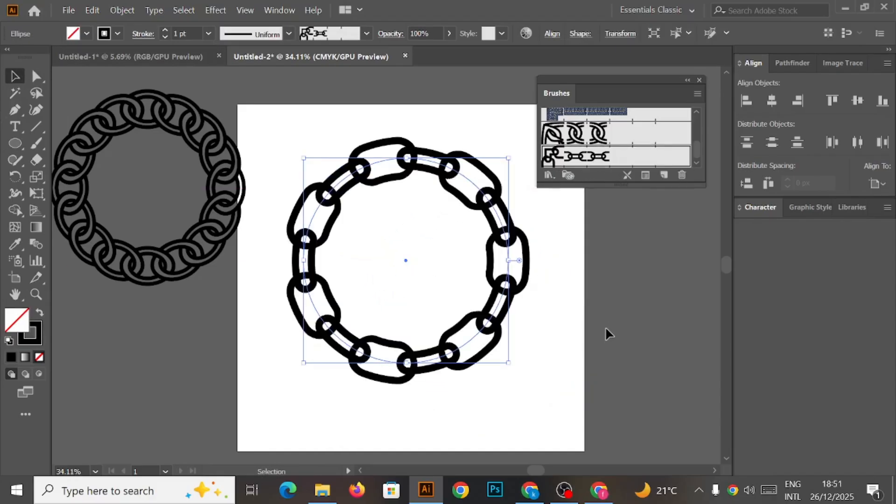
double_click(580, 160)
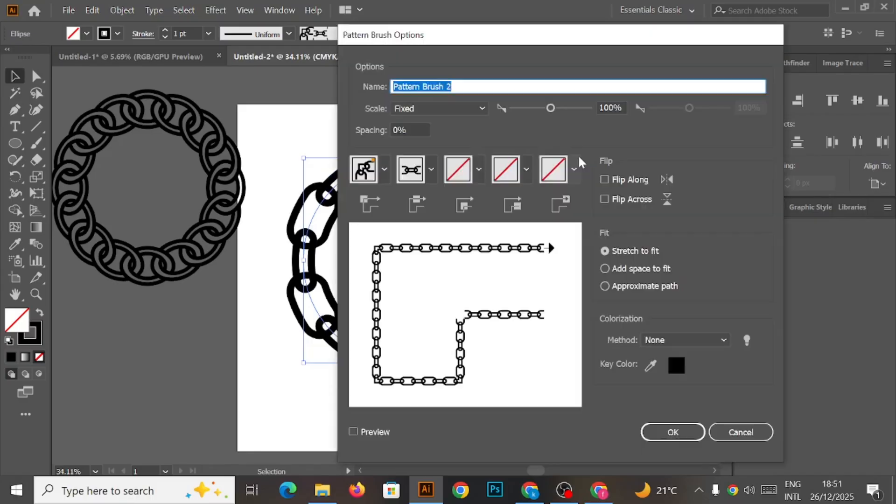
left_click(609, 108)
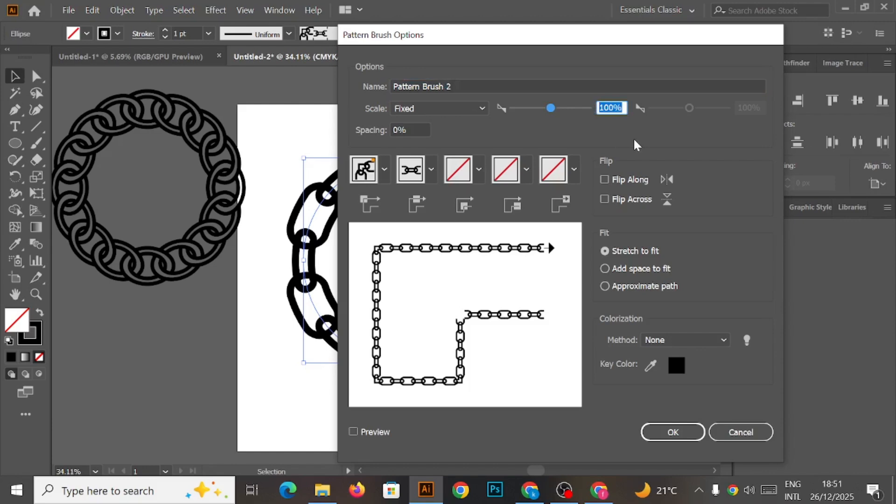
type("70")
left_click(662, 431)
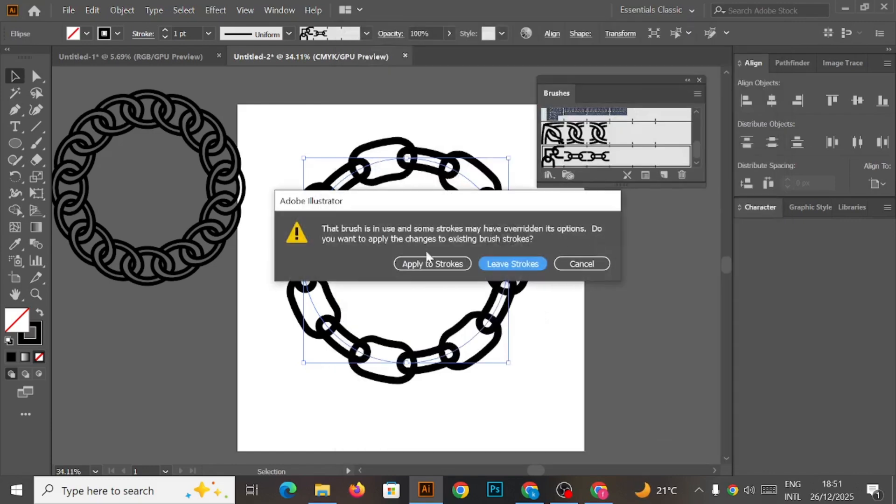
left_click(410, 262)
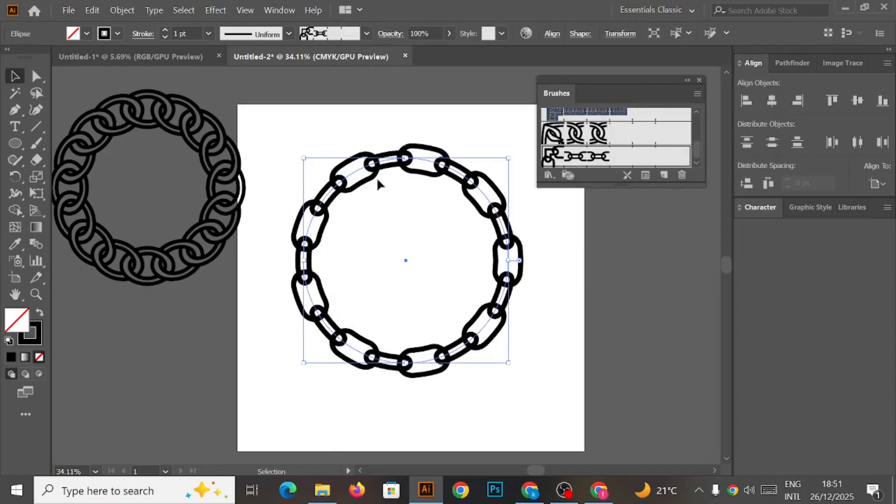
Shrink the chain ring and move it to the artboard's upper right corner.
left_click(305, 99)
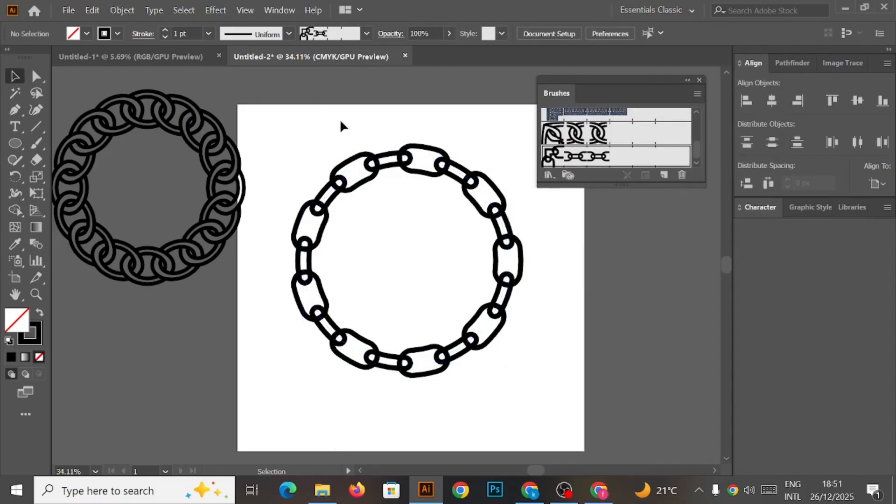
left_click(699, 81)
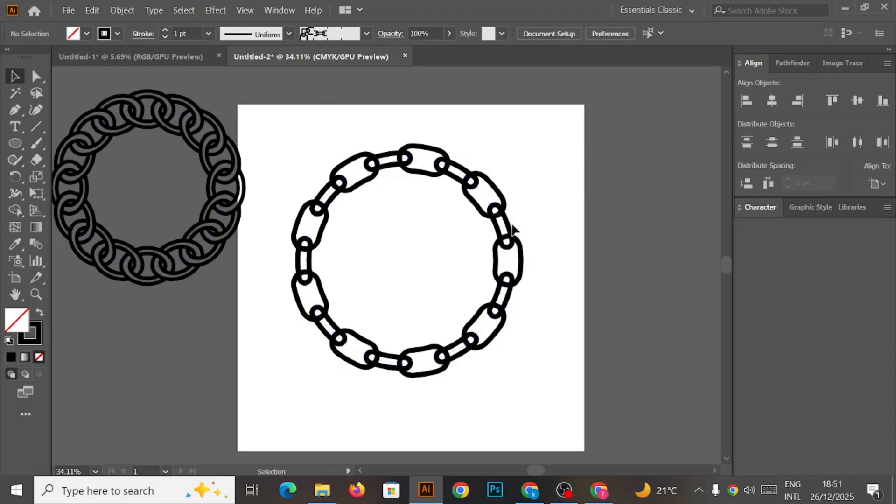
left_click(475, 189)
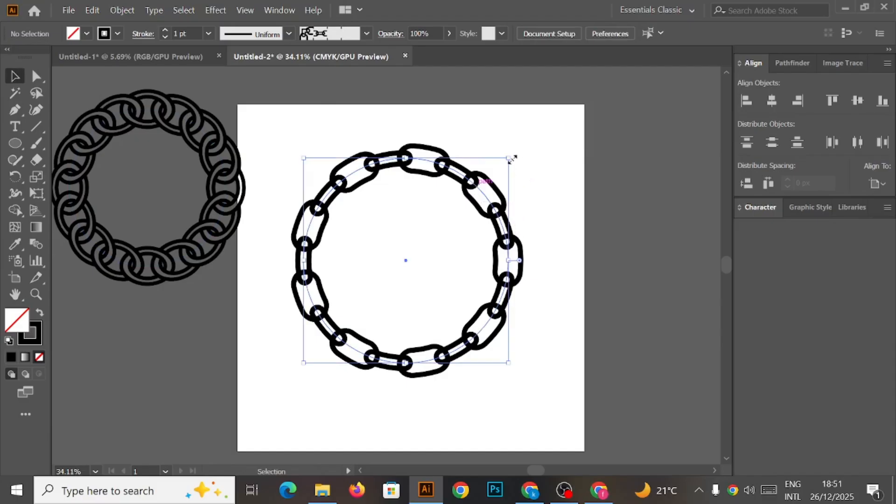
left_click_drag(511, 157, 563, 155)
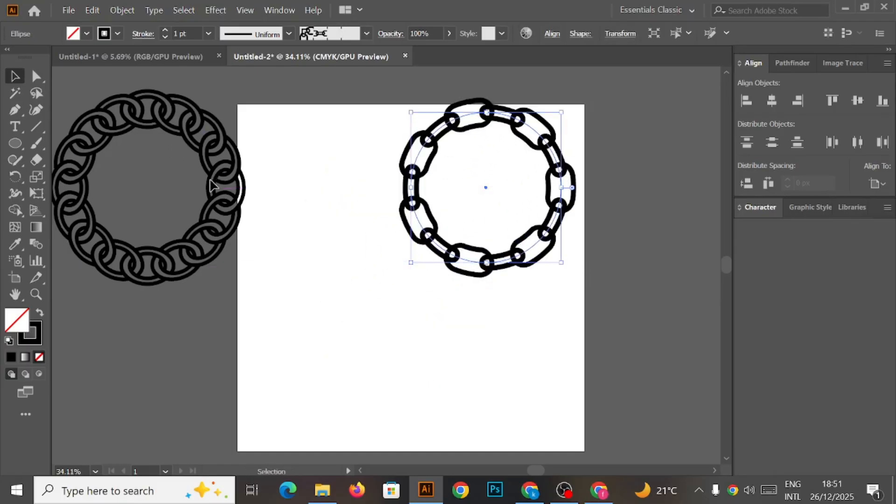
left_click_drag(429, 214, 528, 200)
Move the interlocking chain ring onto the artboard and enlarge it.
left_click_drag(220, 200, 420, 294)
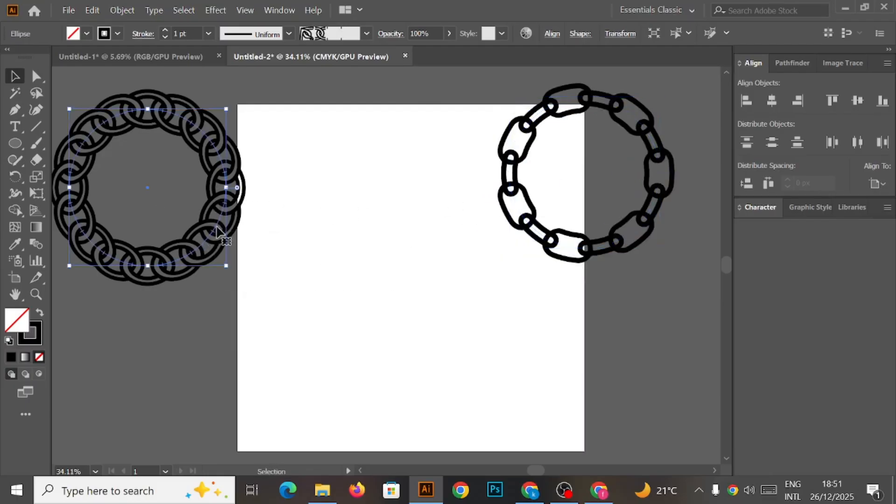
left_click_drag(214, 230, 440, 351)
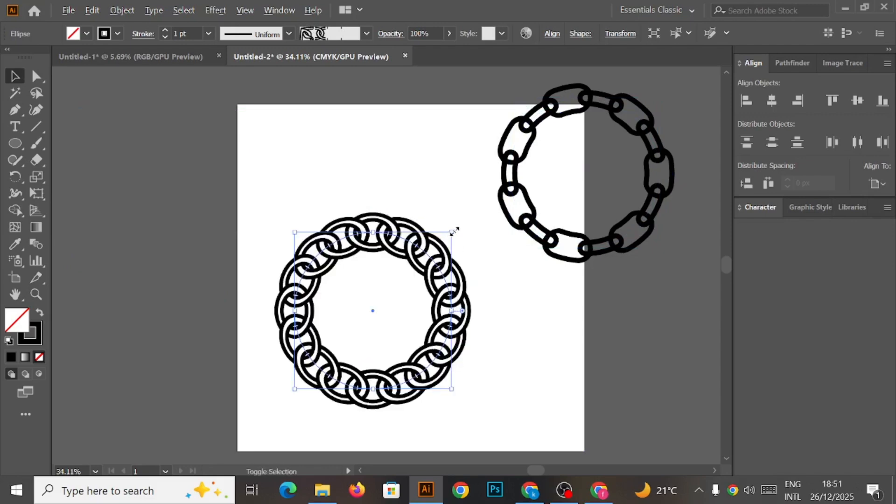
left_click_drag(454, 230, 490, 195)
left_click(537, 307)
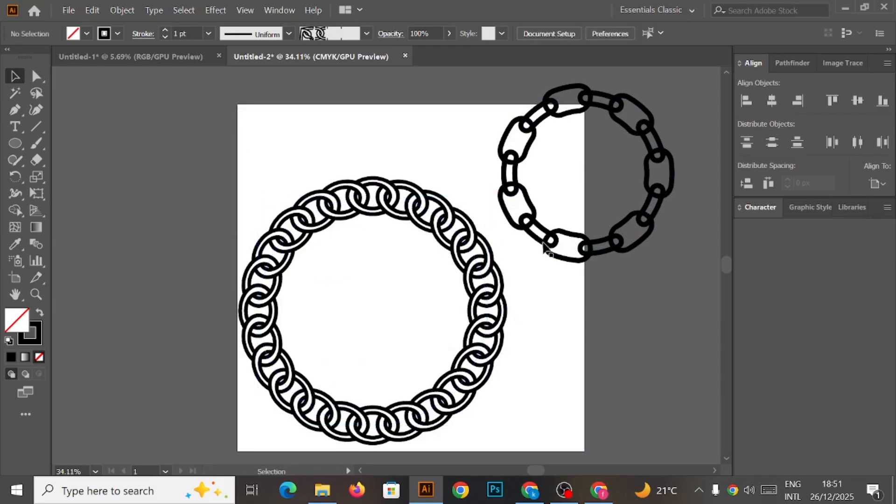
Reposition both rings, nudging the small ring right and the interlocking ring up and right.
left_click_drag(548, 239, 601, 227)
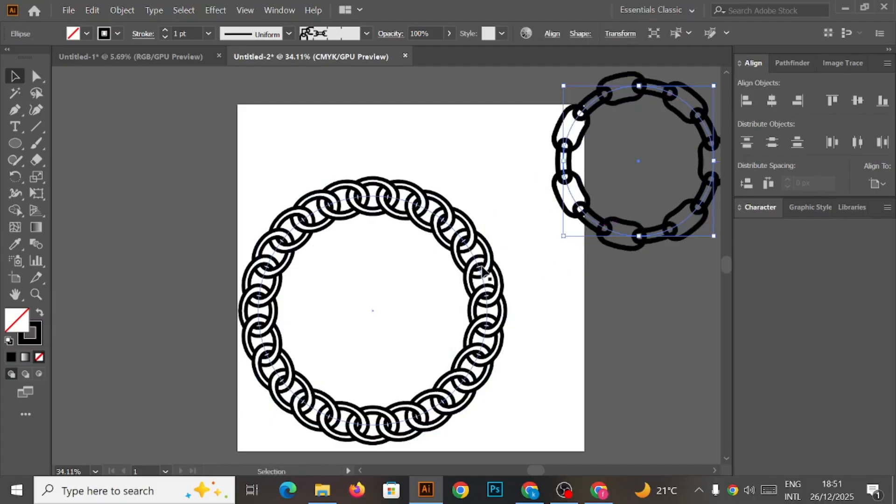
left_click_drag(484, 272, 517, 249)
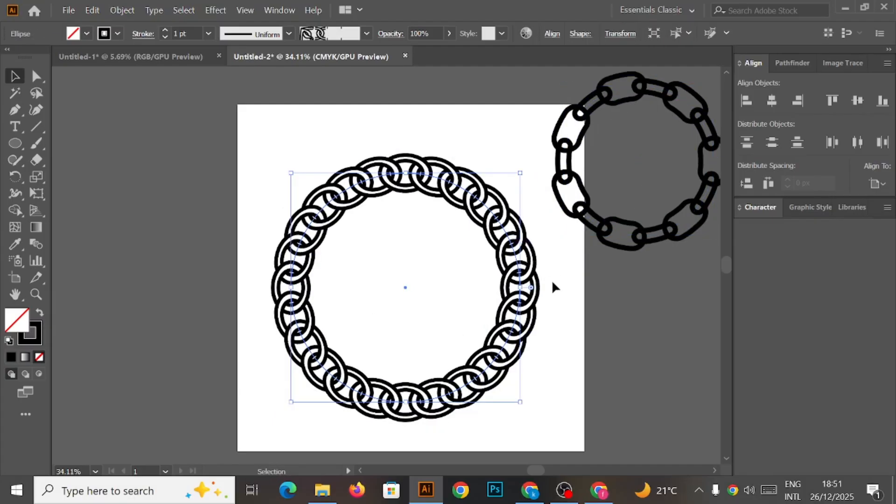
left_click(552, 282)
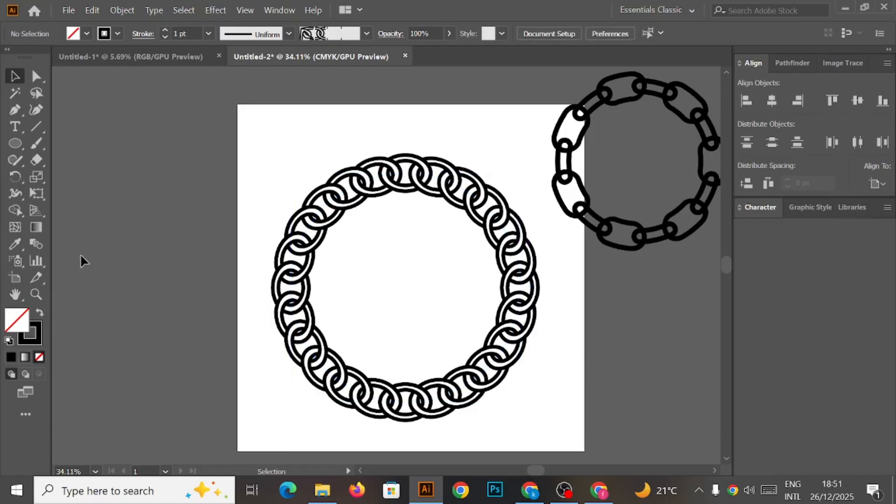
Paint a freehand stroke across the top of the artboard with the Paintbrush using the interlocking chain brush.
left_click(41, 144)
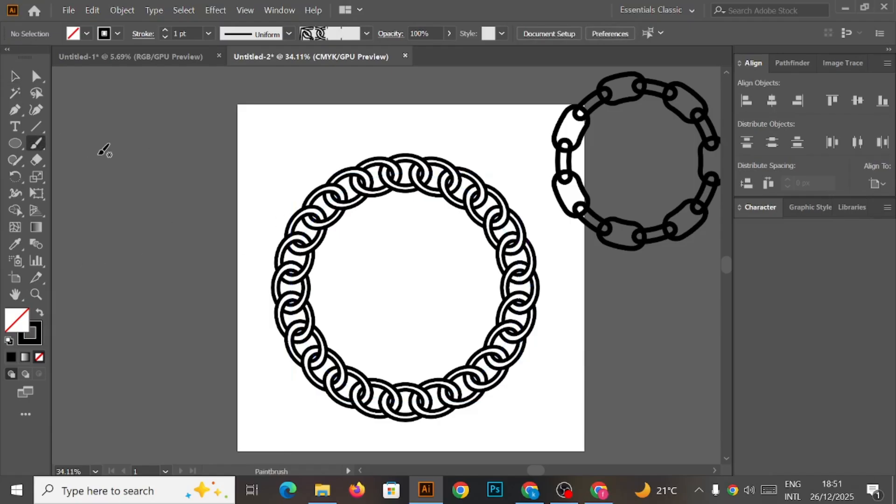
left_click_drag(433, 105, 434, 103)
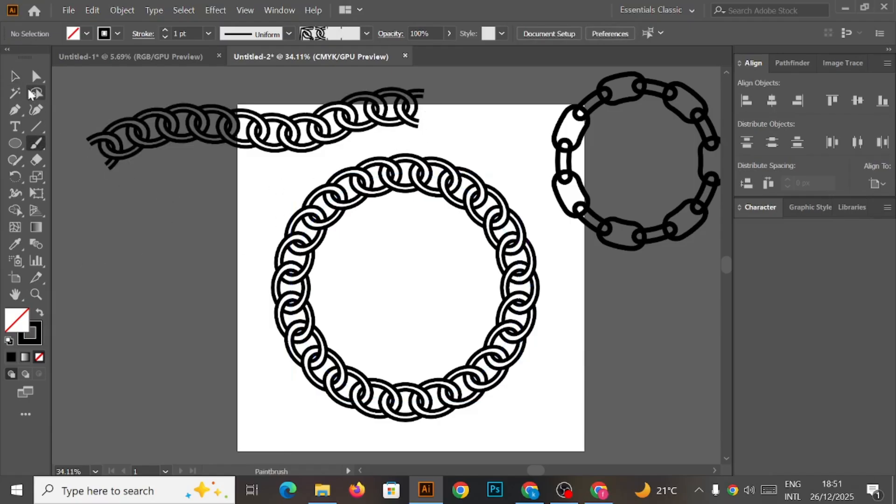
Draw a vertical line left of the artboard with the Line Segment tool and apply the simple chain pattern brush to it.
key("backslash")
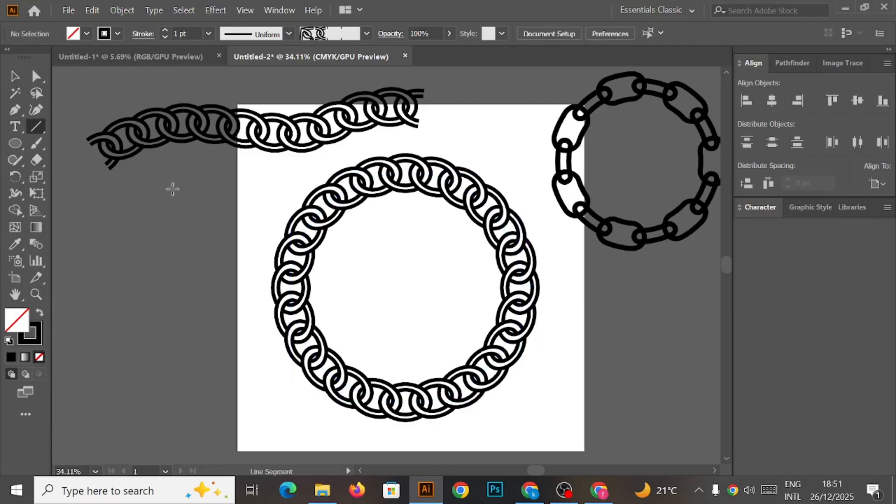
left_click_drag(173, 189, 164, 422)
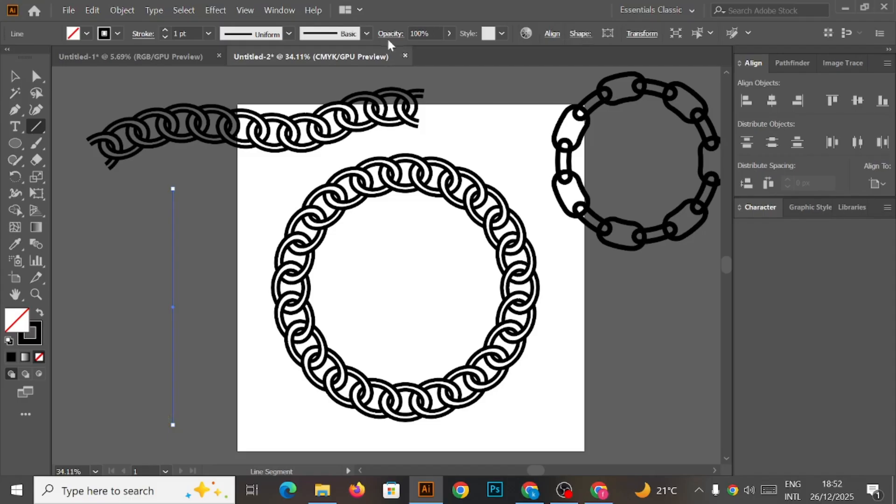
left_click(281, 10)
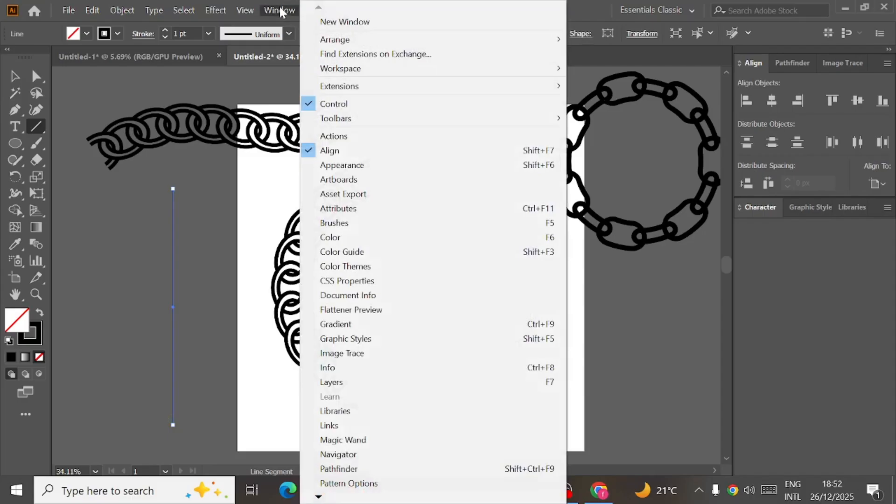
left_click(346, 223)
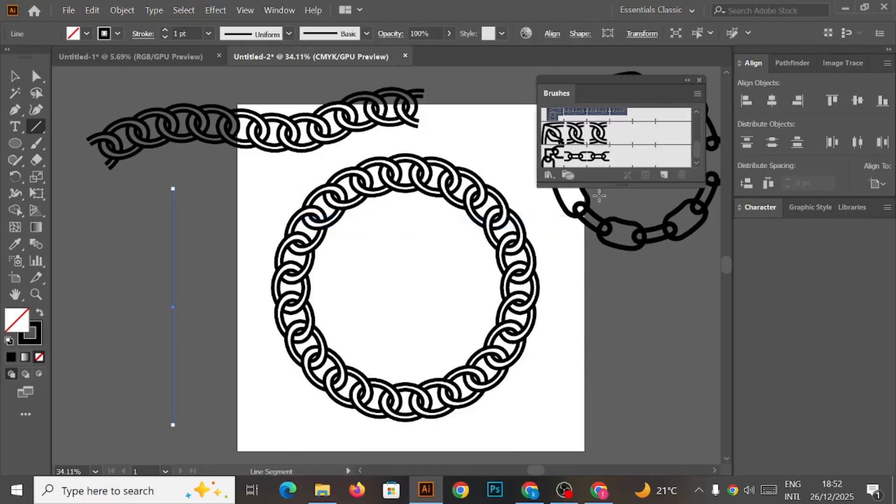
double_click(589, 157)
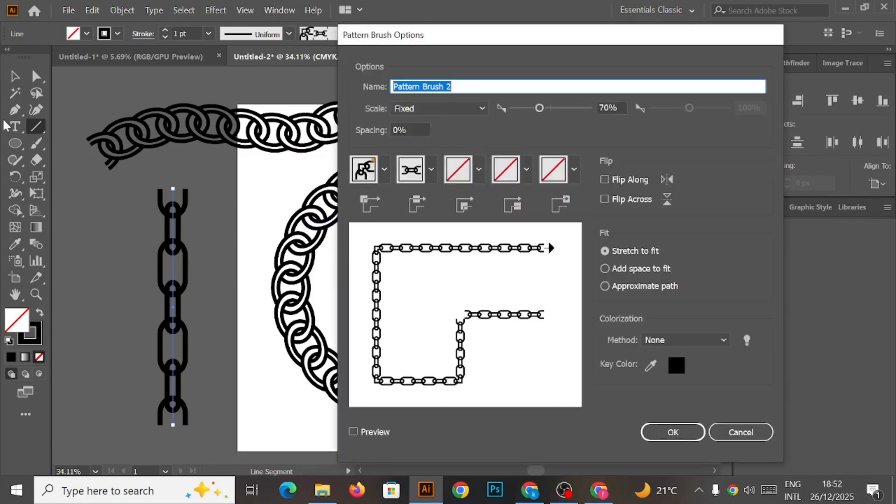
left_click(672, 432)
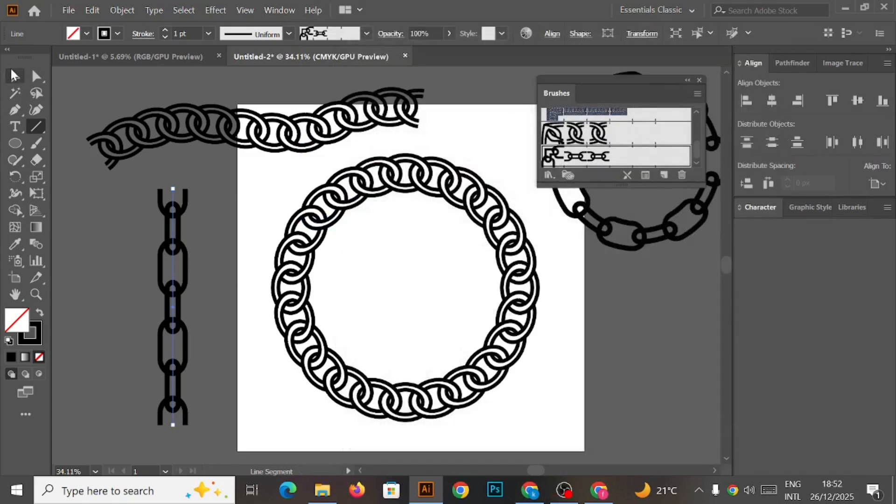
left_click(16, 76)
key("ctrl+shift+a")
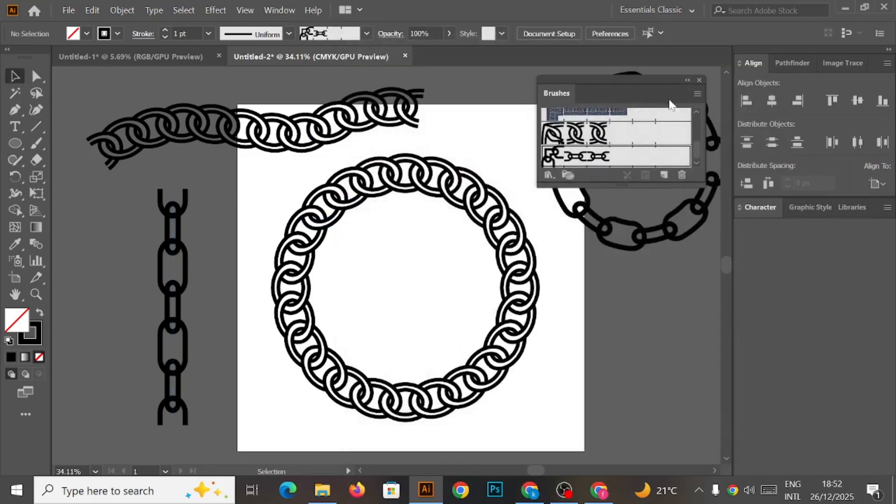
left_click(699, 81)
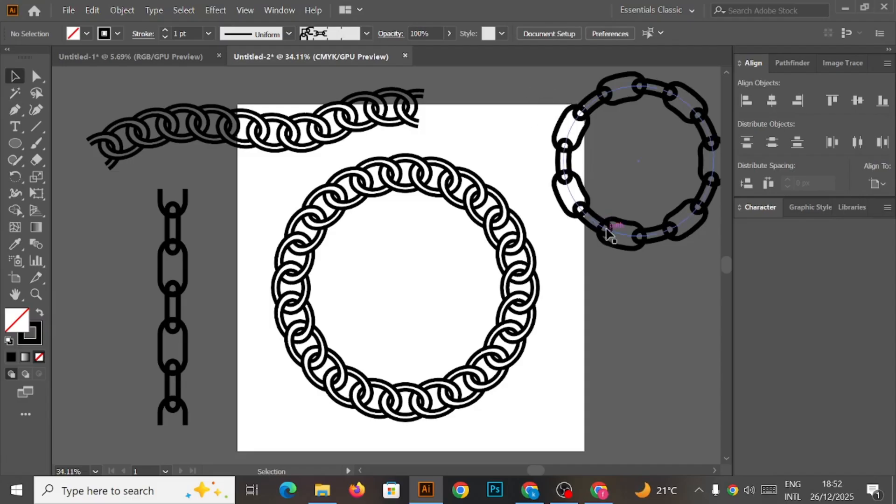
Move the small chain ring down so it sits beside the large ring's right side.
left_click_drag(607, 232, 603, 384)
left_click(531, 135)
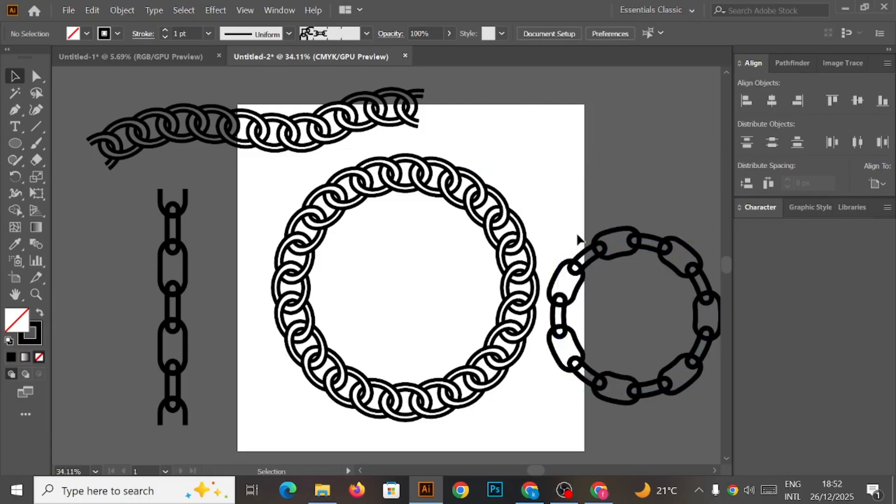